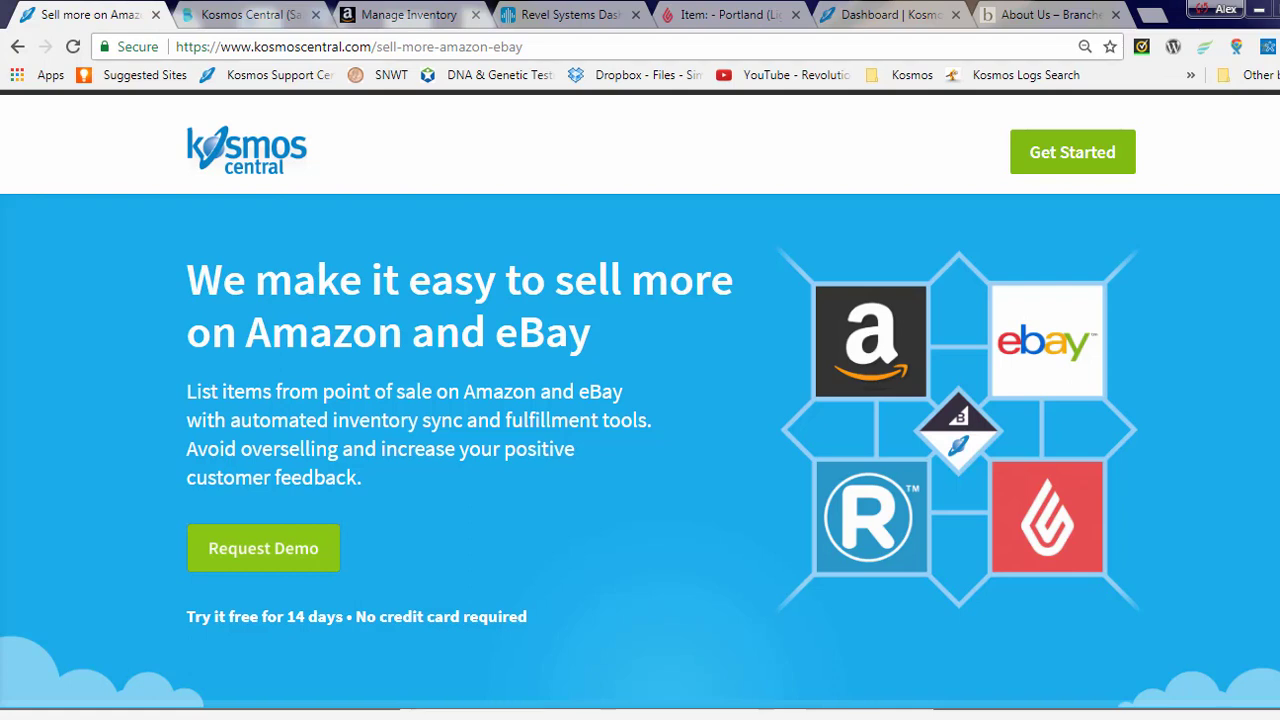
Switch to the Kosmos Central tab to show the BigCommerce Products list, where the scarf is at 0 stock.
click(240, 14)
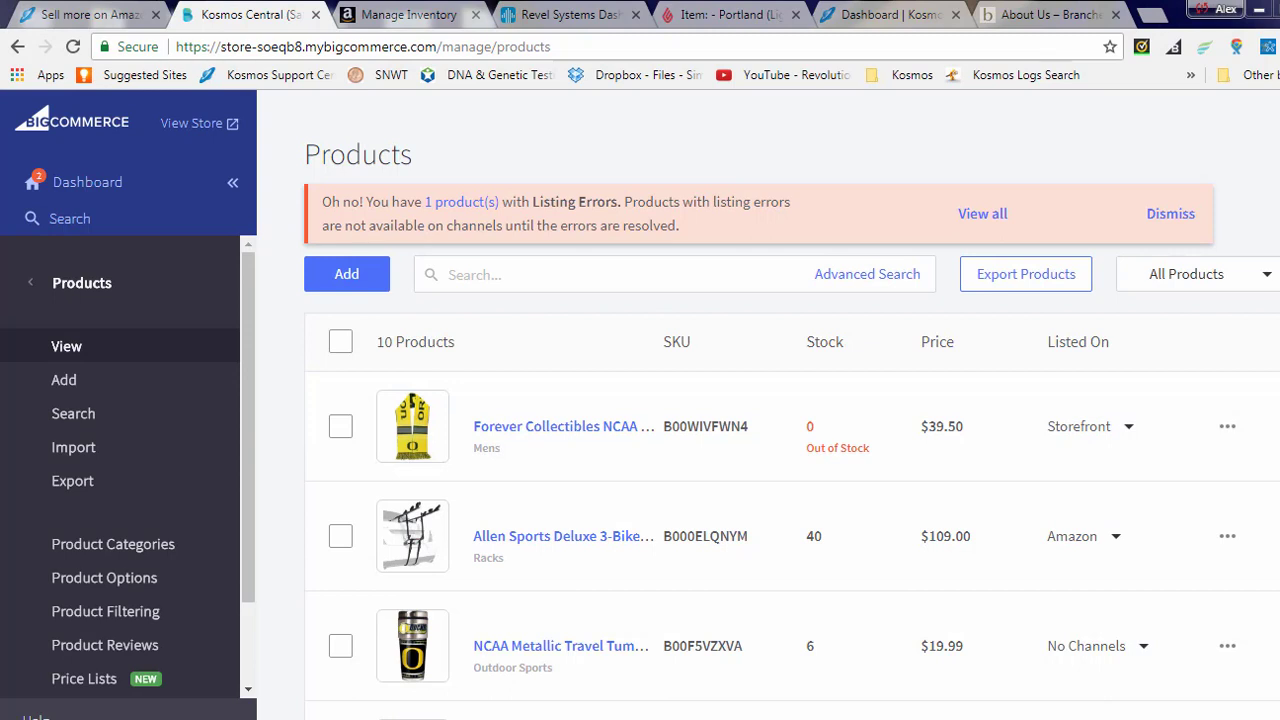
Switch to Amazon Seller Central's Manage Inventory page listing the account's 69 products.
click(399, 18)
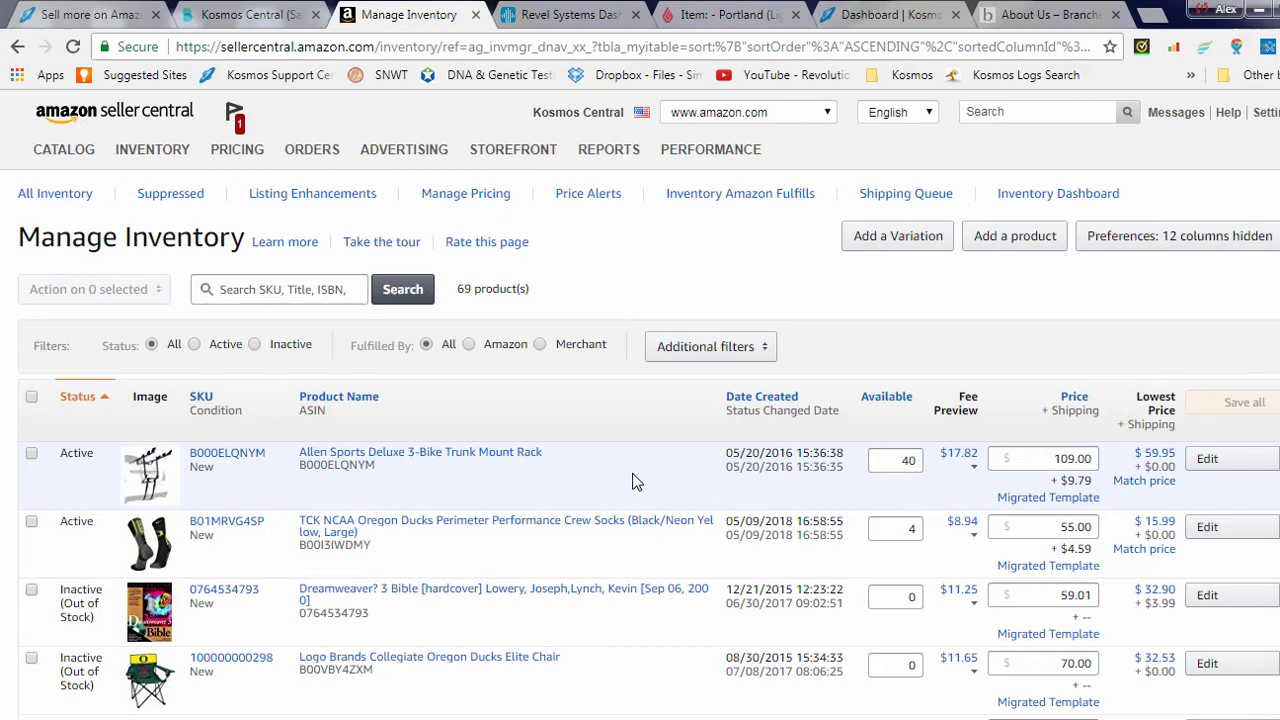
Add 10 units of the Allen Sports Deluxe 3-Bike rack to Lightspeed inventory at Portland.
click(700, 18)
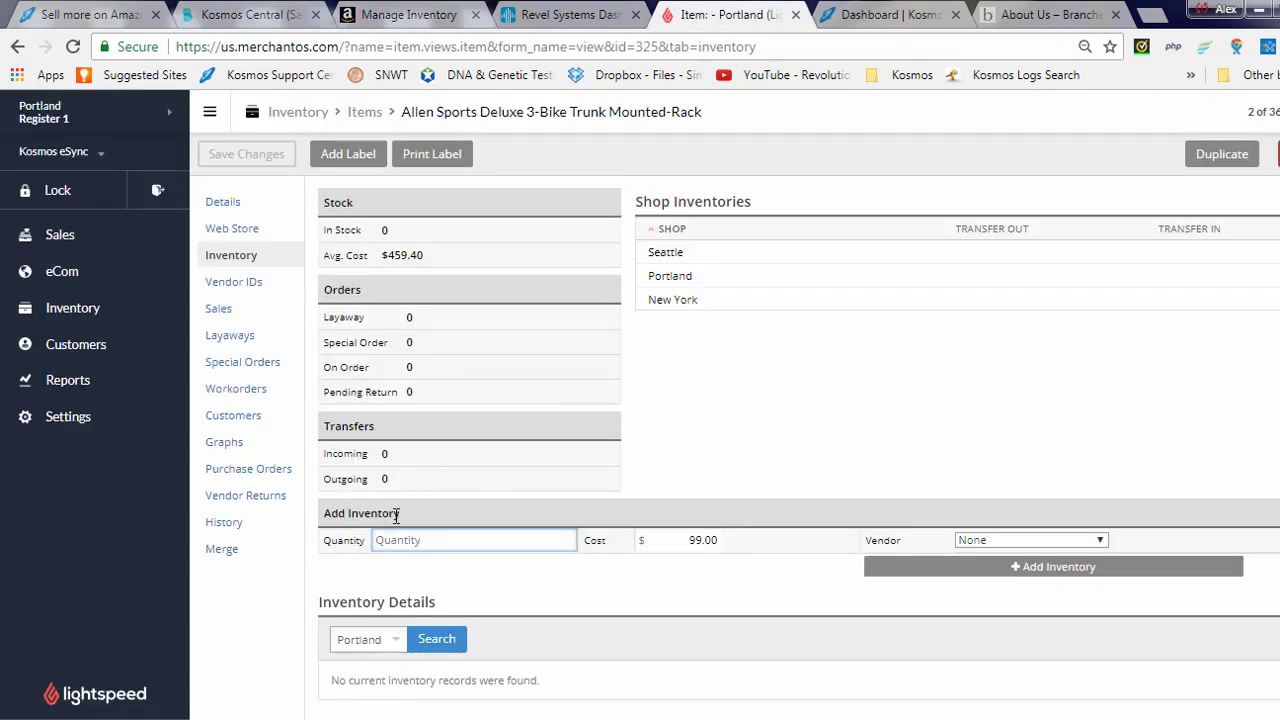
text(10)
click(1037, 578)
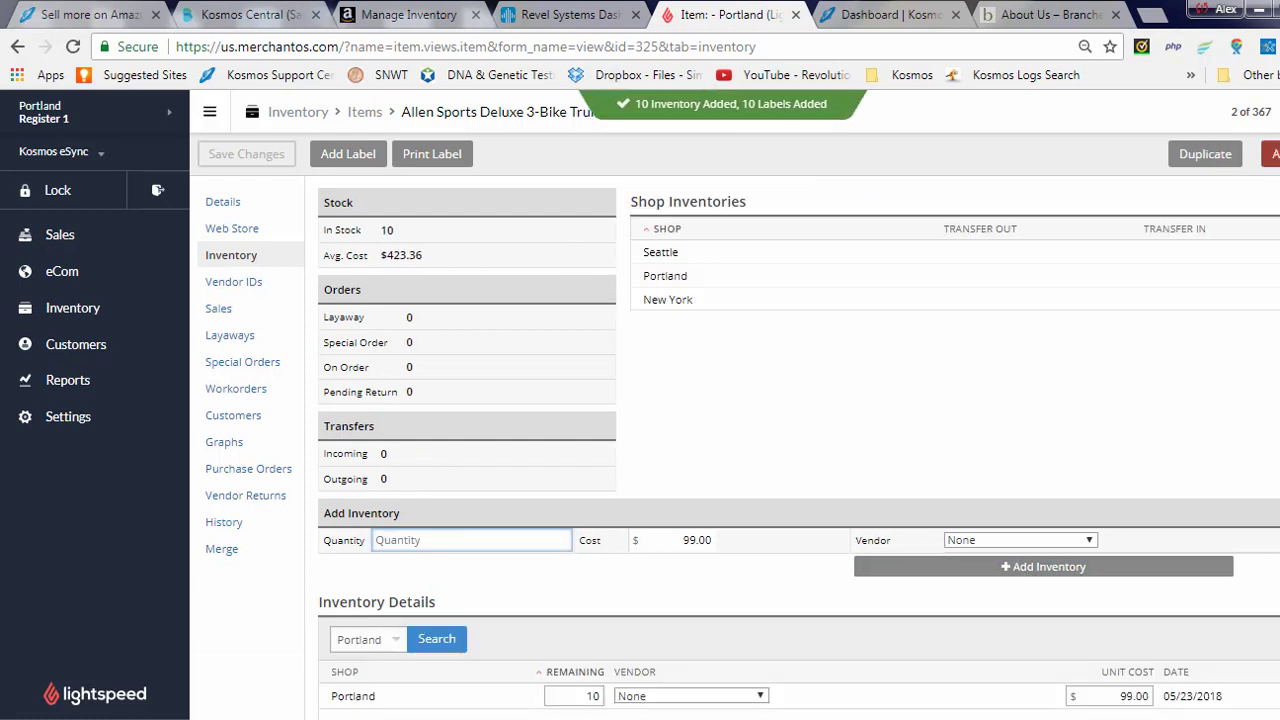
Receive 15 units of the NCAA Split Logo Scarf in Revel, totalling $375.00.
click(563, 20)
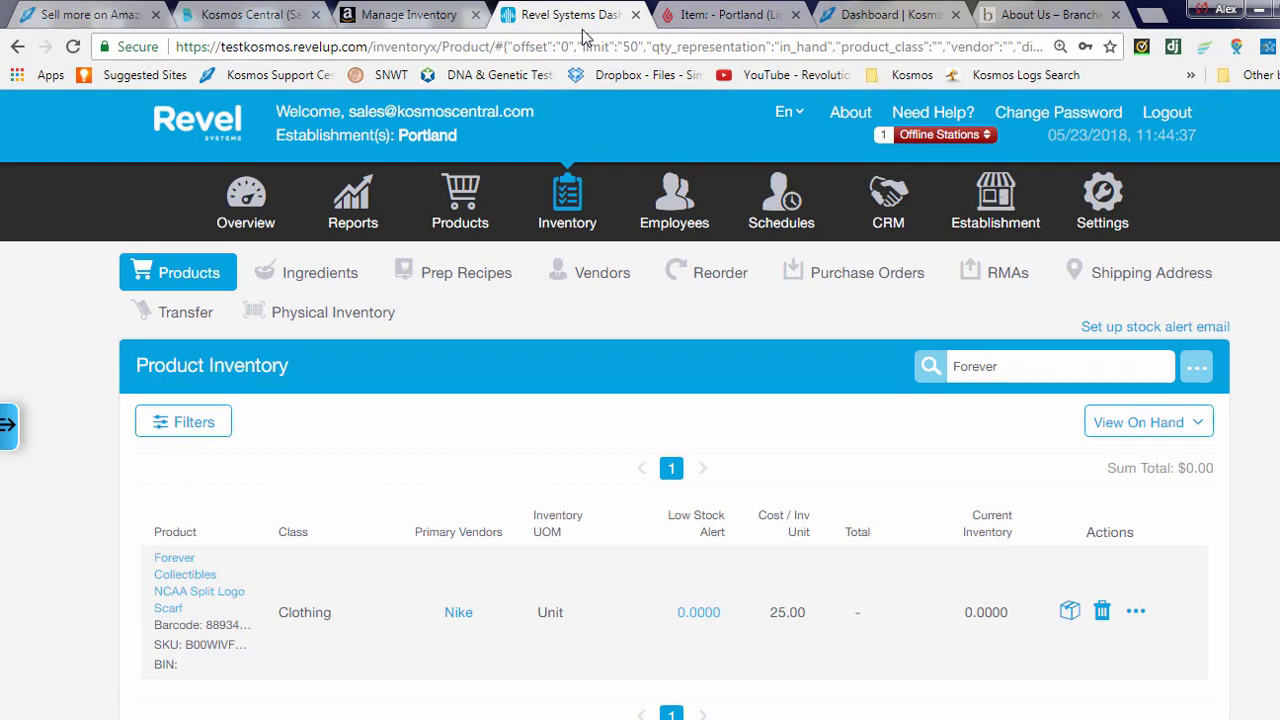
click(1069, 612)
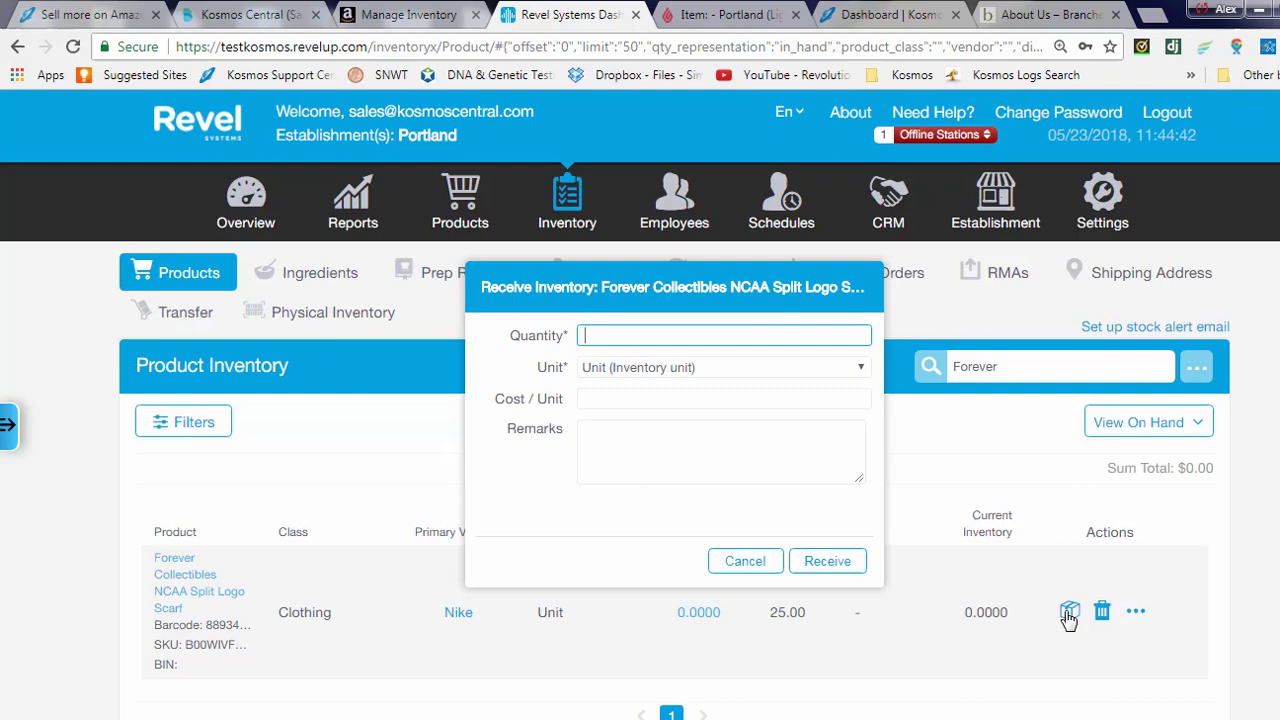
text(15)
key(Return)
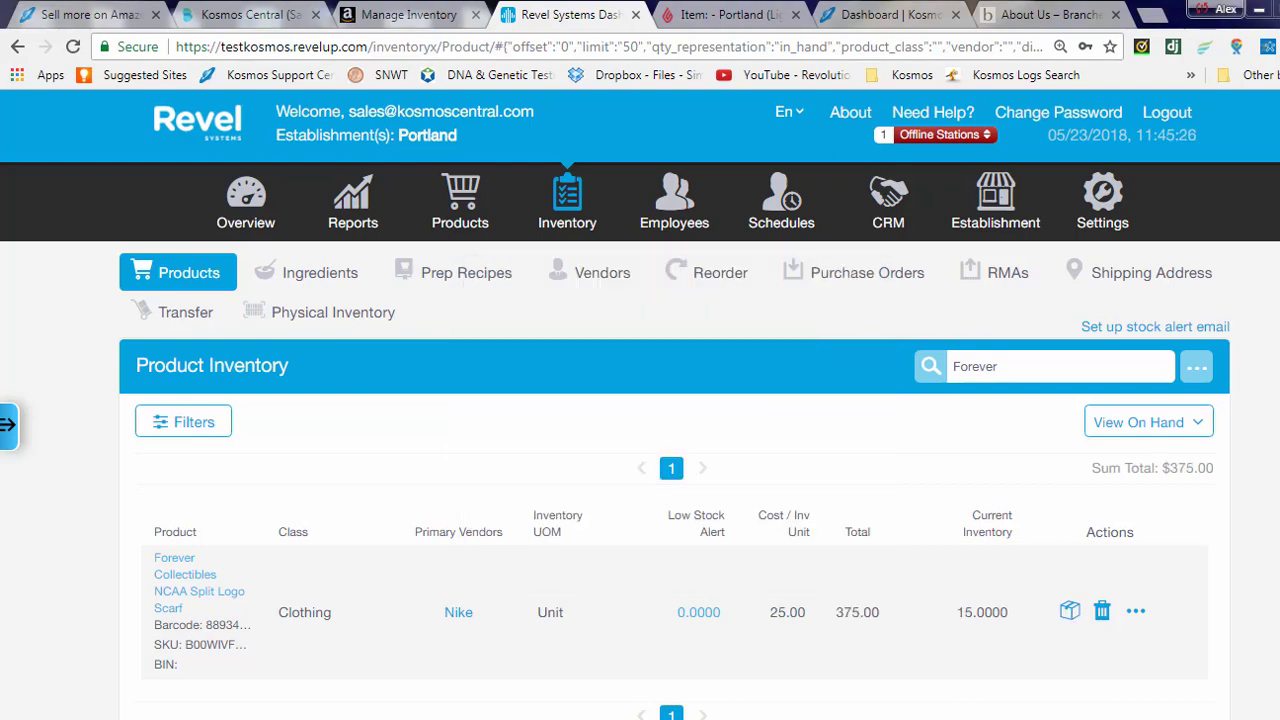
Run the Revel POS create standard items task once in Kosmos eSync.
click(880, 14)
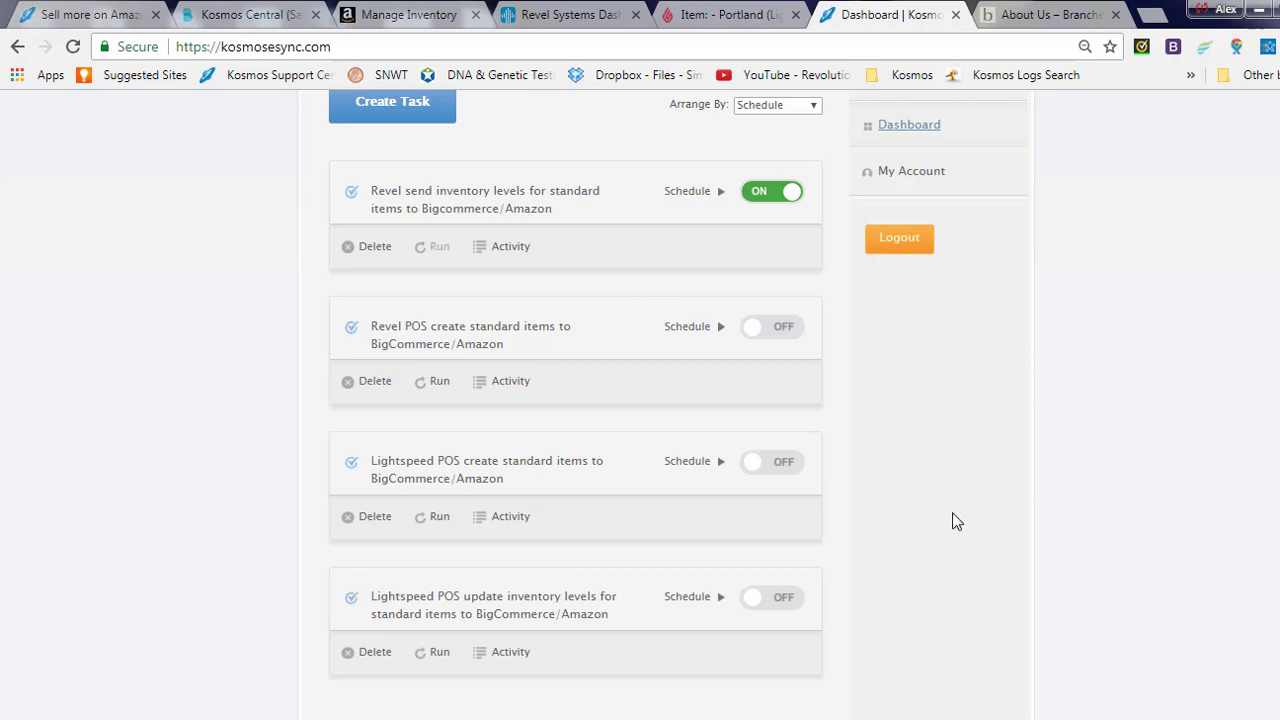
click(437, 386)
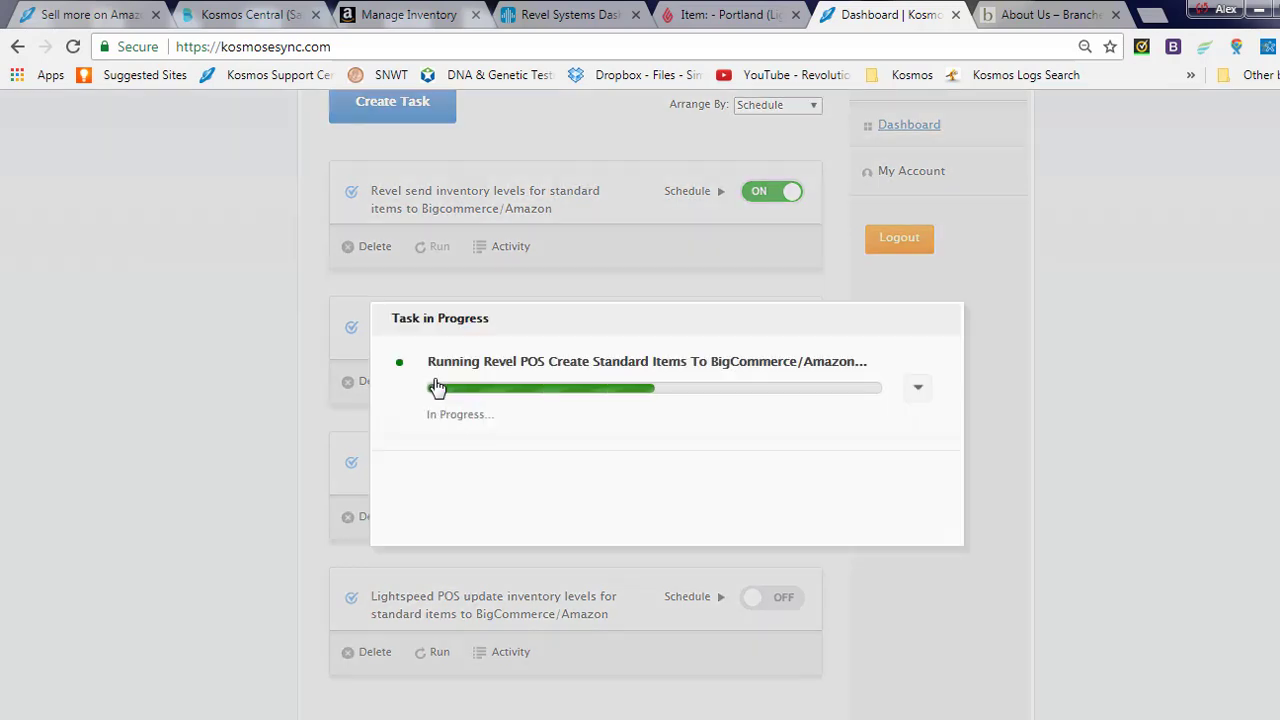
click(947, 318)
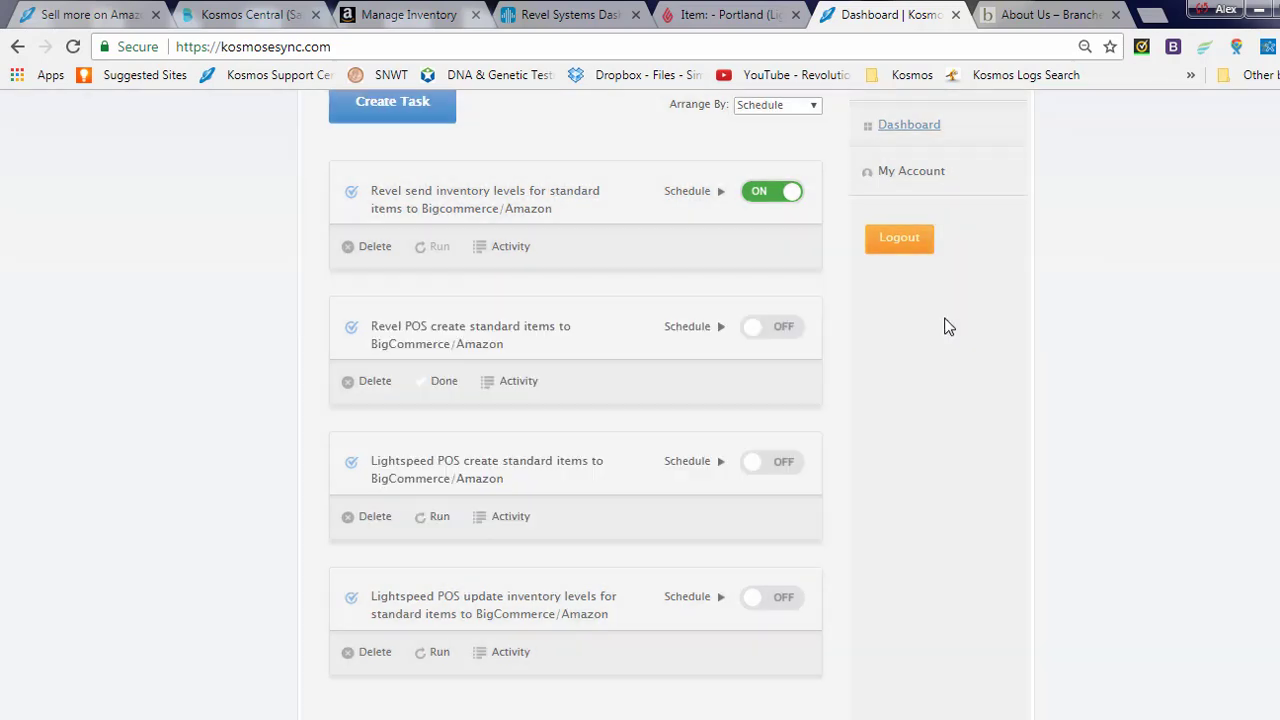
Switch the Revel task on with a daily schedule repeating every 5 minutes.
click(773, 337)
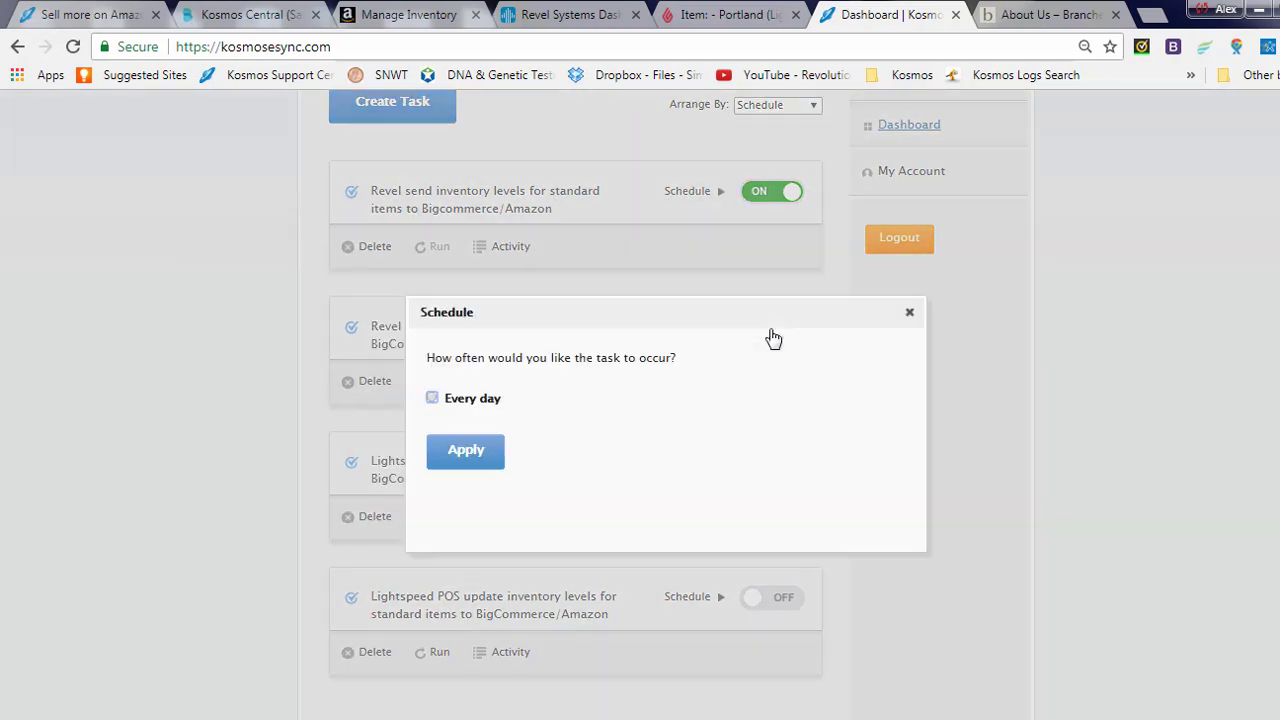
click(432, 398)
click(634, 449)
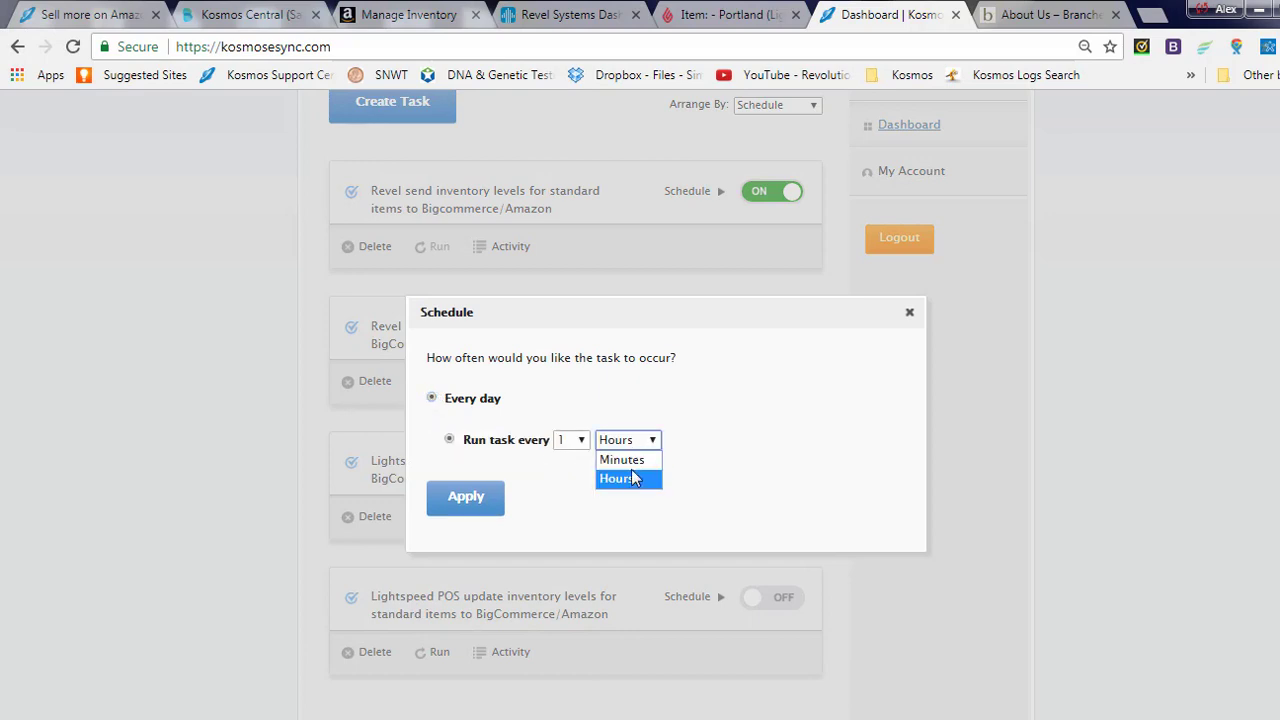
click(632, 461)
click(468, 497)
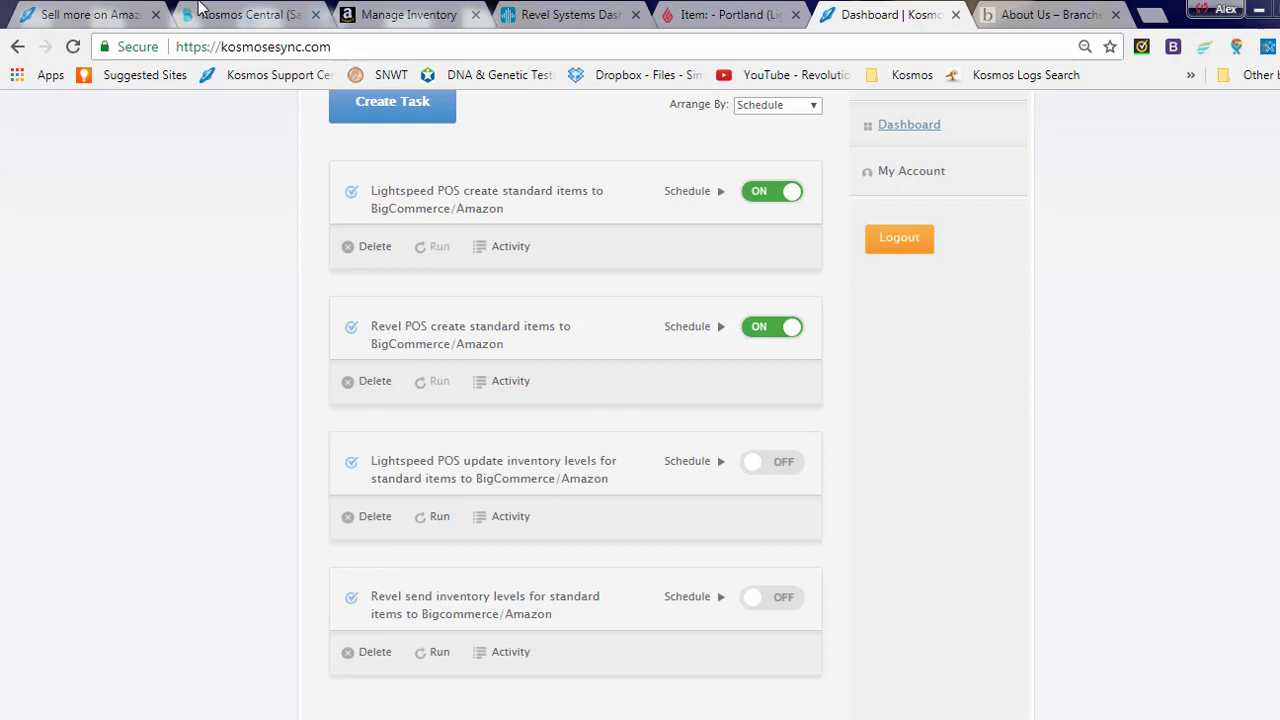
Reload the BigCommerce Products list to confirm the scarf's stock of 15 and the rack's 50.
click(230, 17)
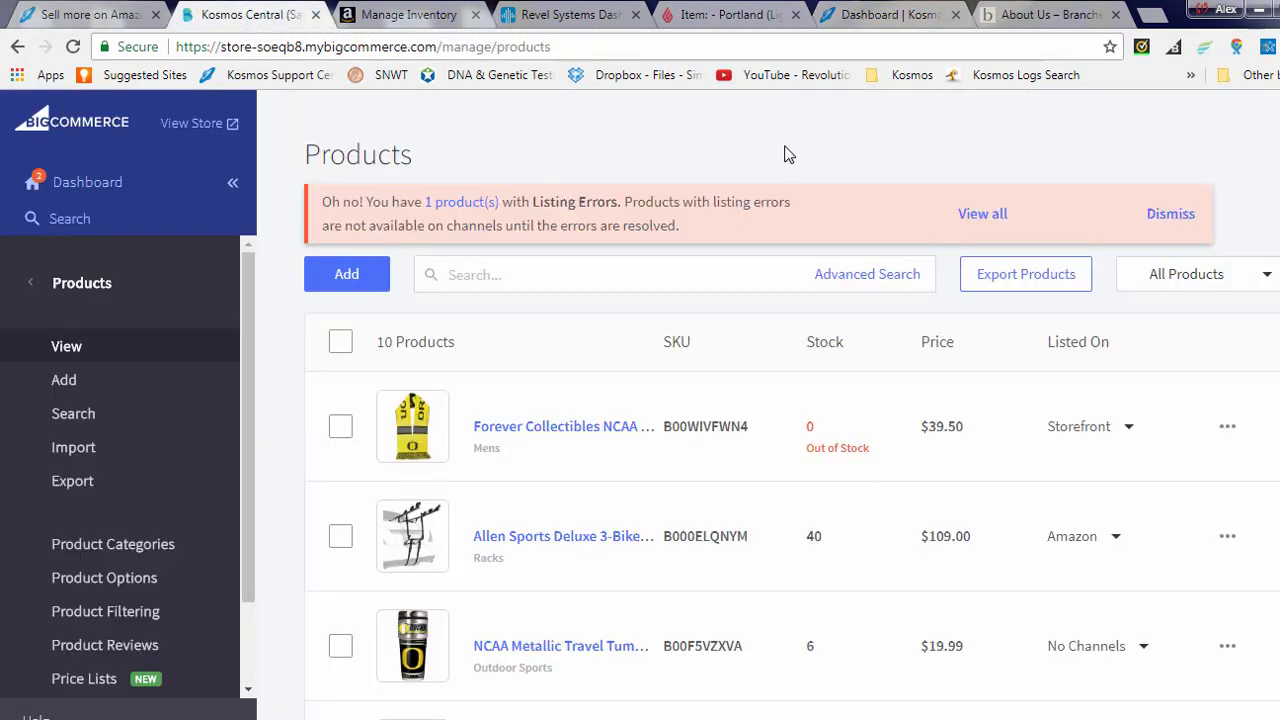
key(F5)
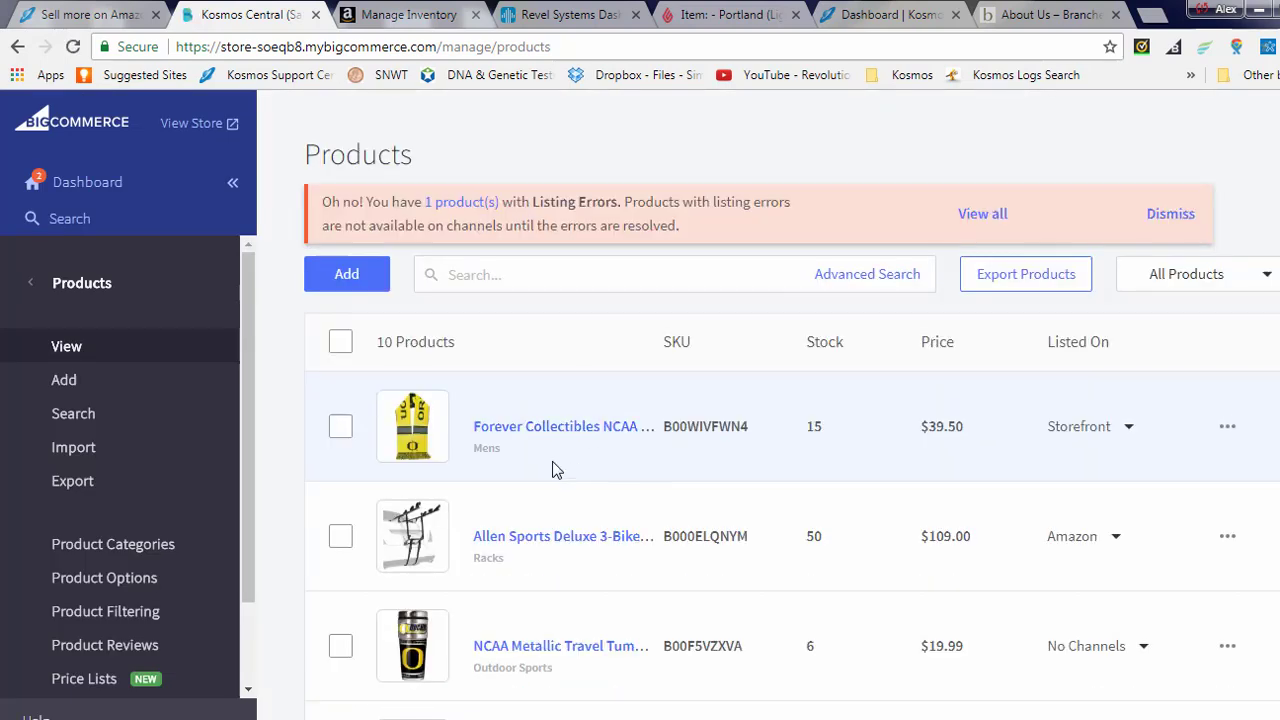
double_click(814, 426)
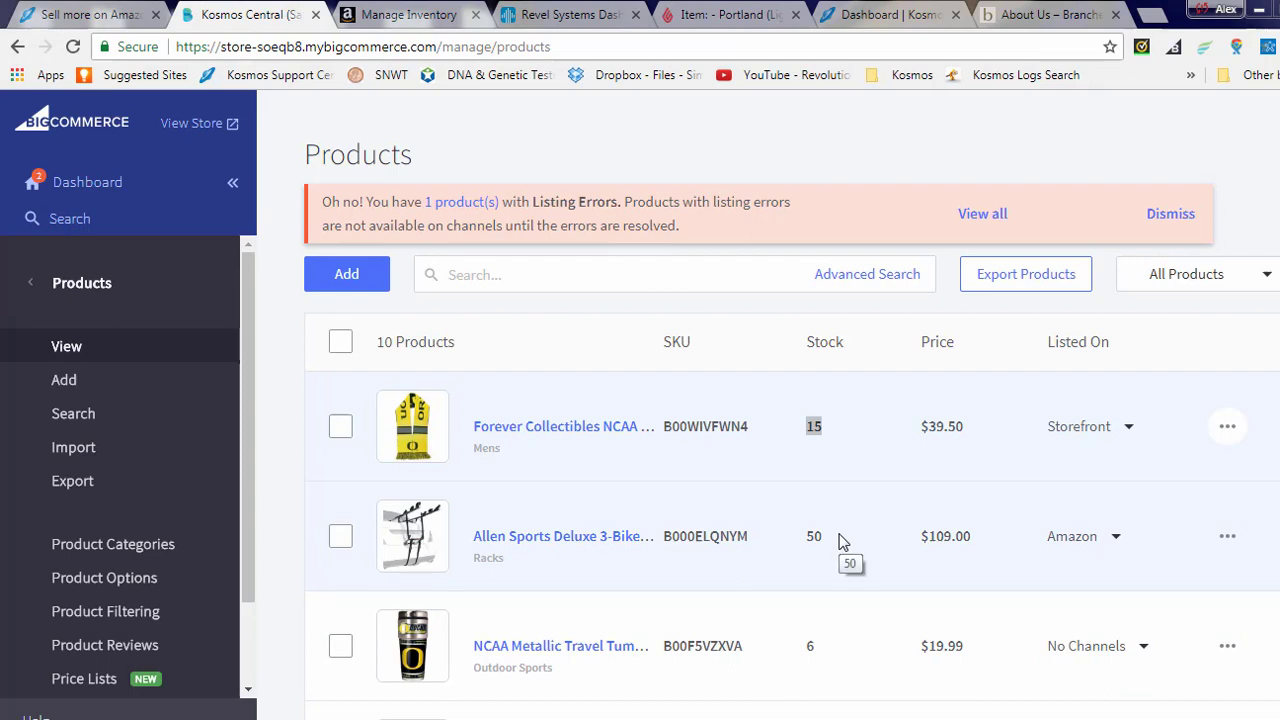
Try creating the scarf's Amazon listing and check the error that it needs a brand.
click(1128, 428)
click(1094, 525)
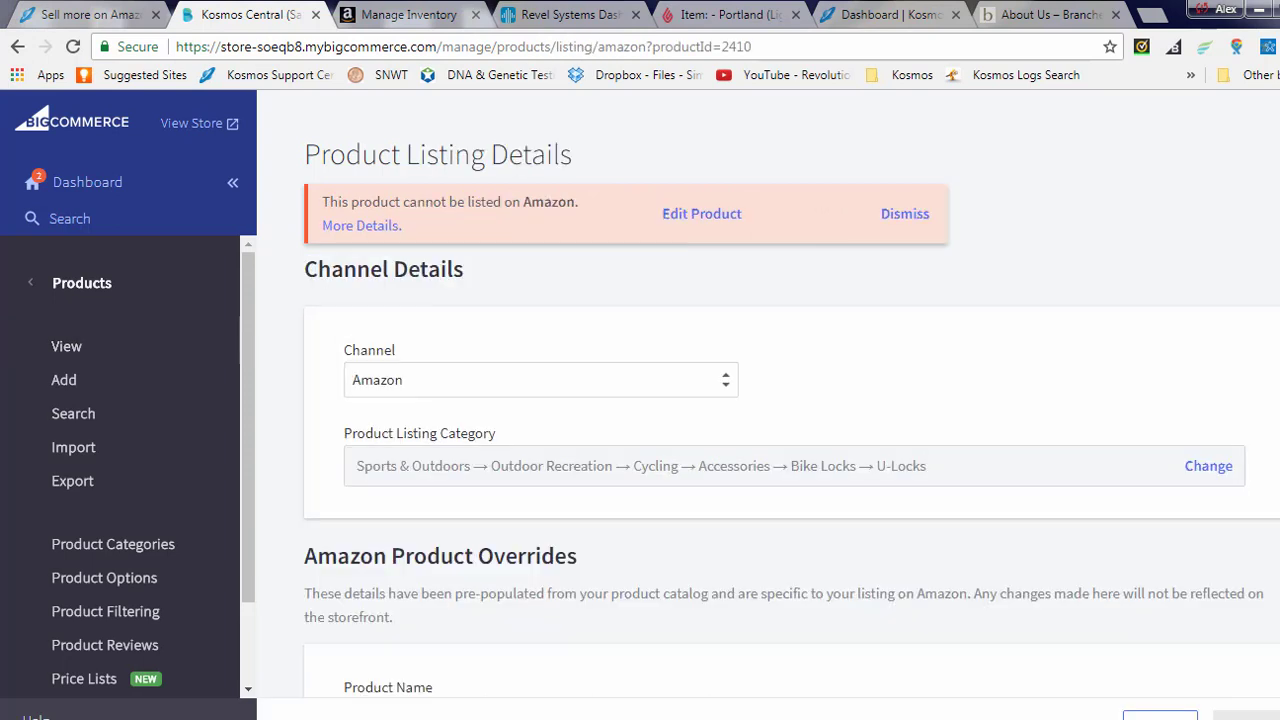
click(358, 228)
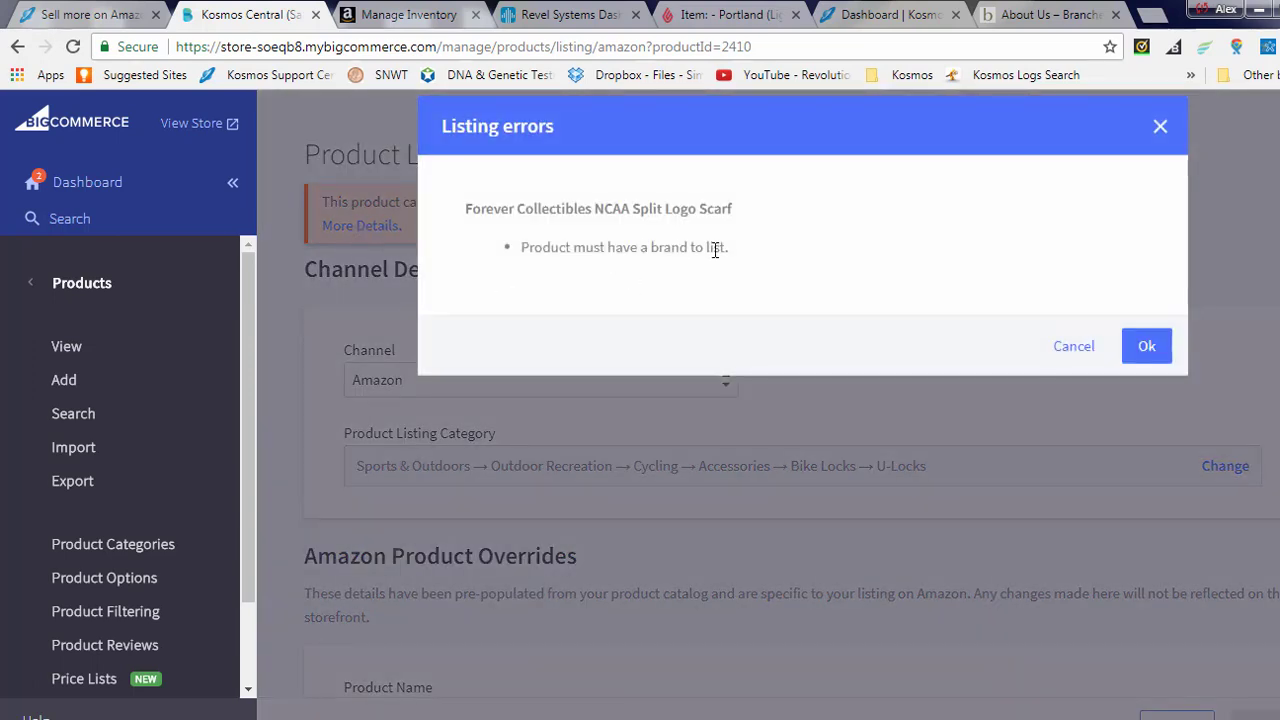
click(1150, 348)
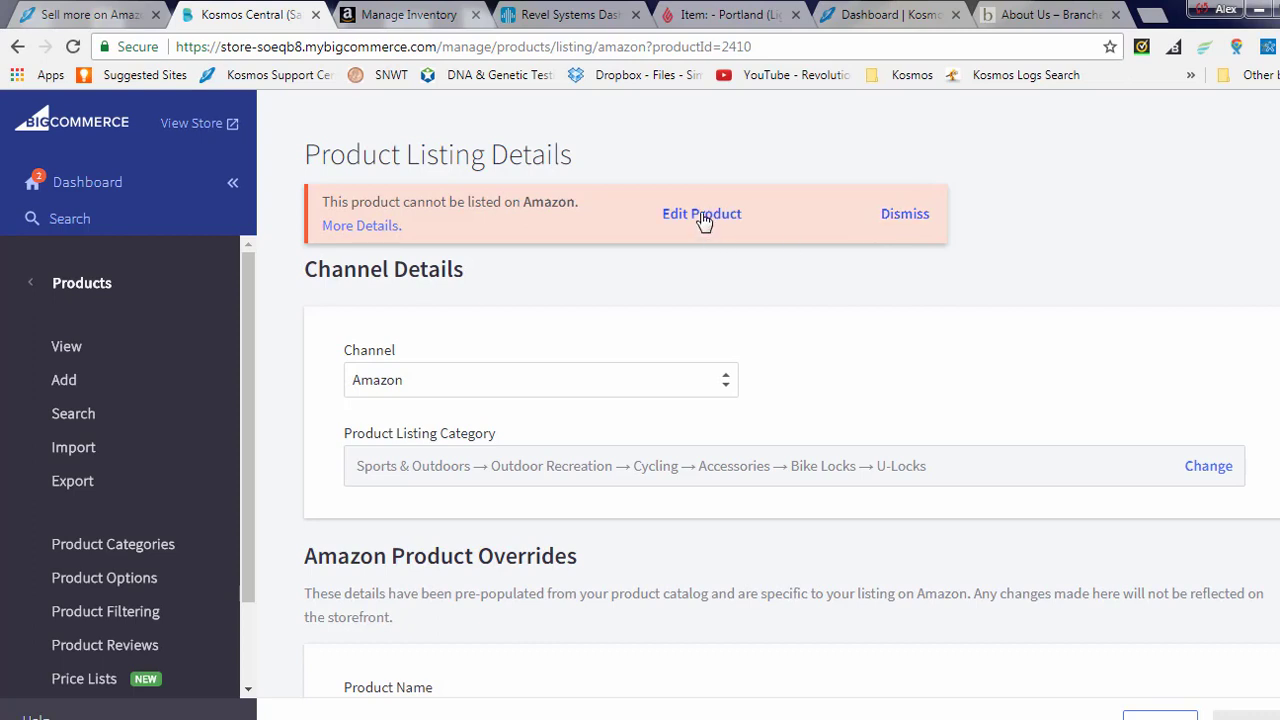
Set the scarf's brand to Columbus Sports and go back to the Products list.
click(700, 214)
click(870, 200)
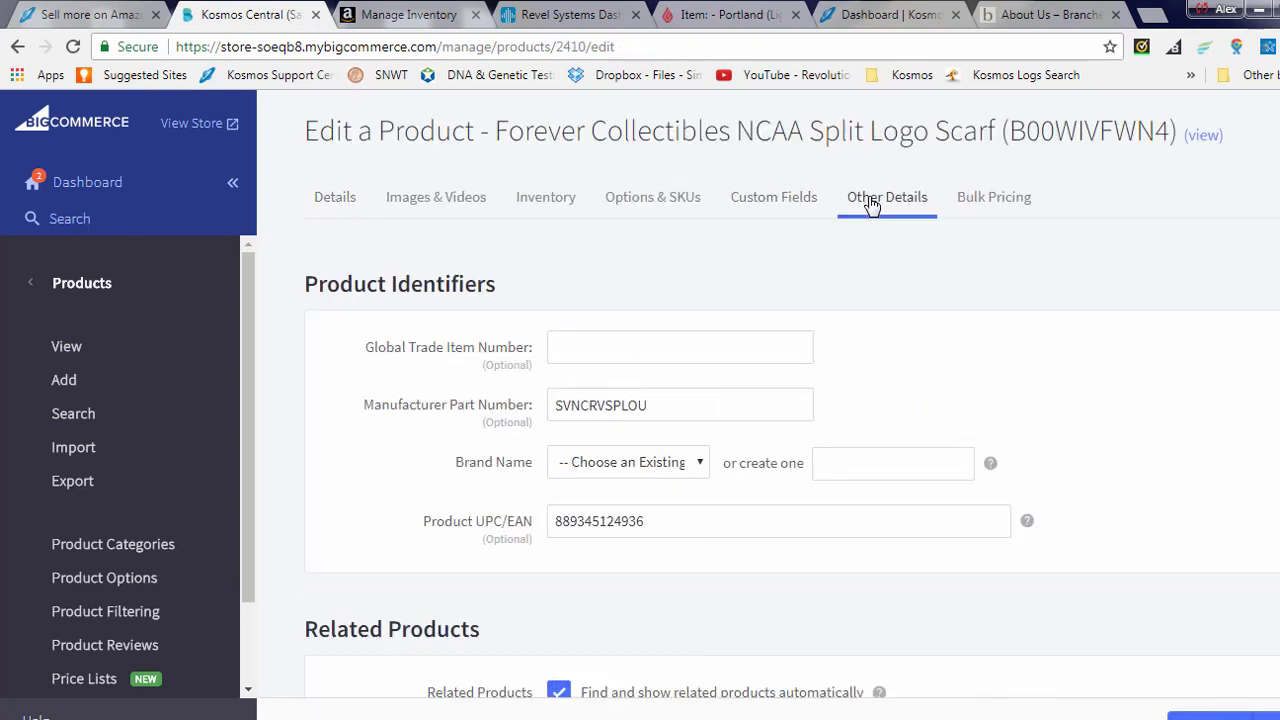
click(620, 470)
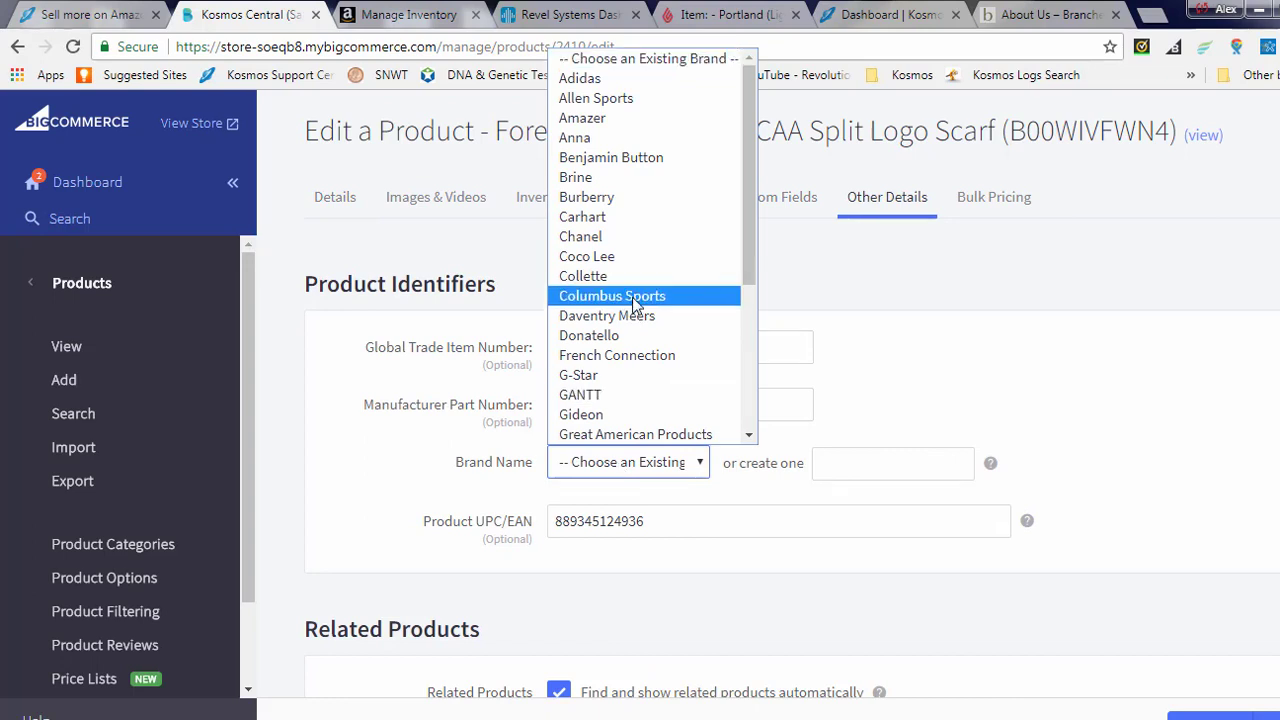
click(632, 297)
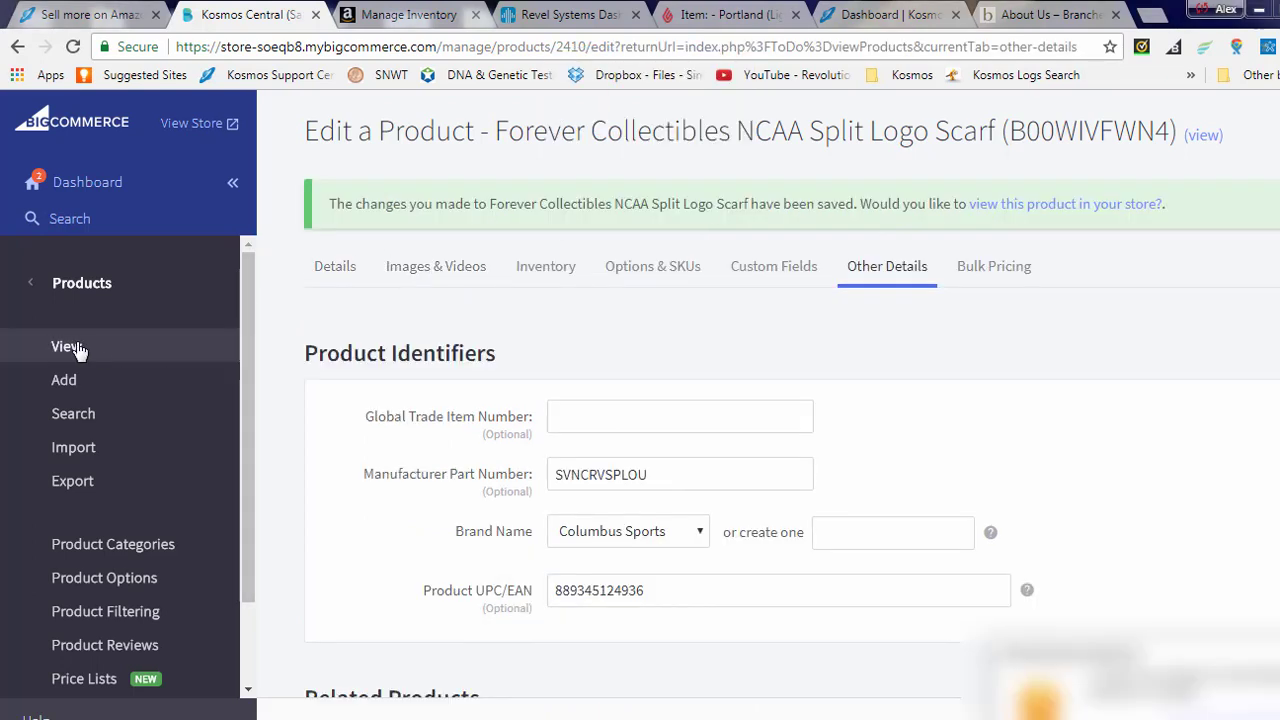
click(78, 348)
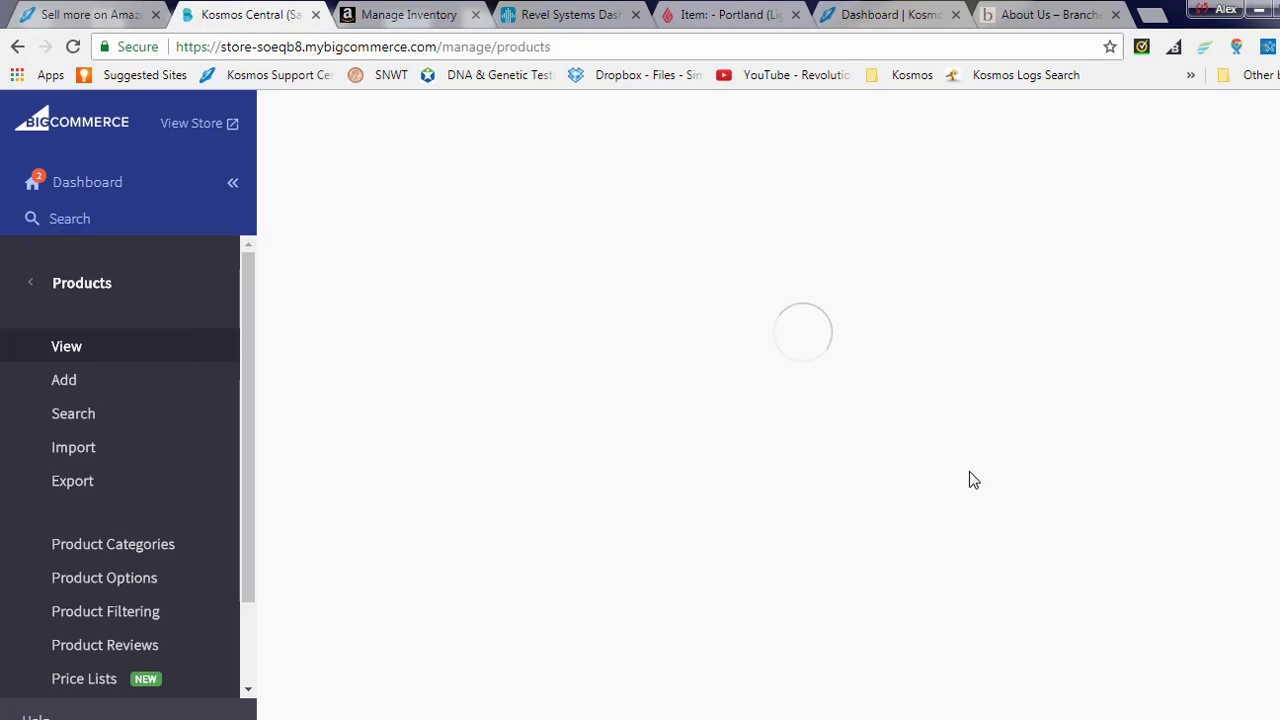
Create the scarf's Amazon listing again, now opening without the brand error.
click(1125, 440)
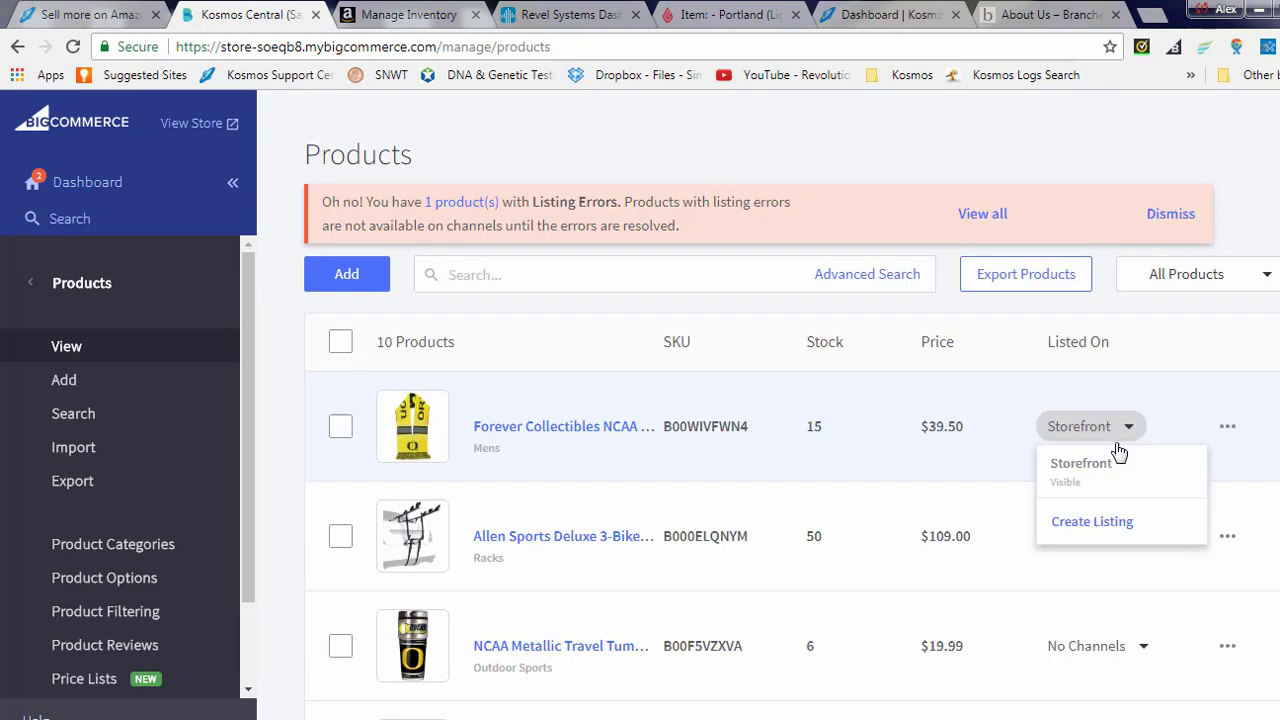
click(1082, 525)
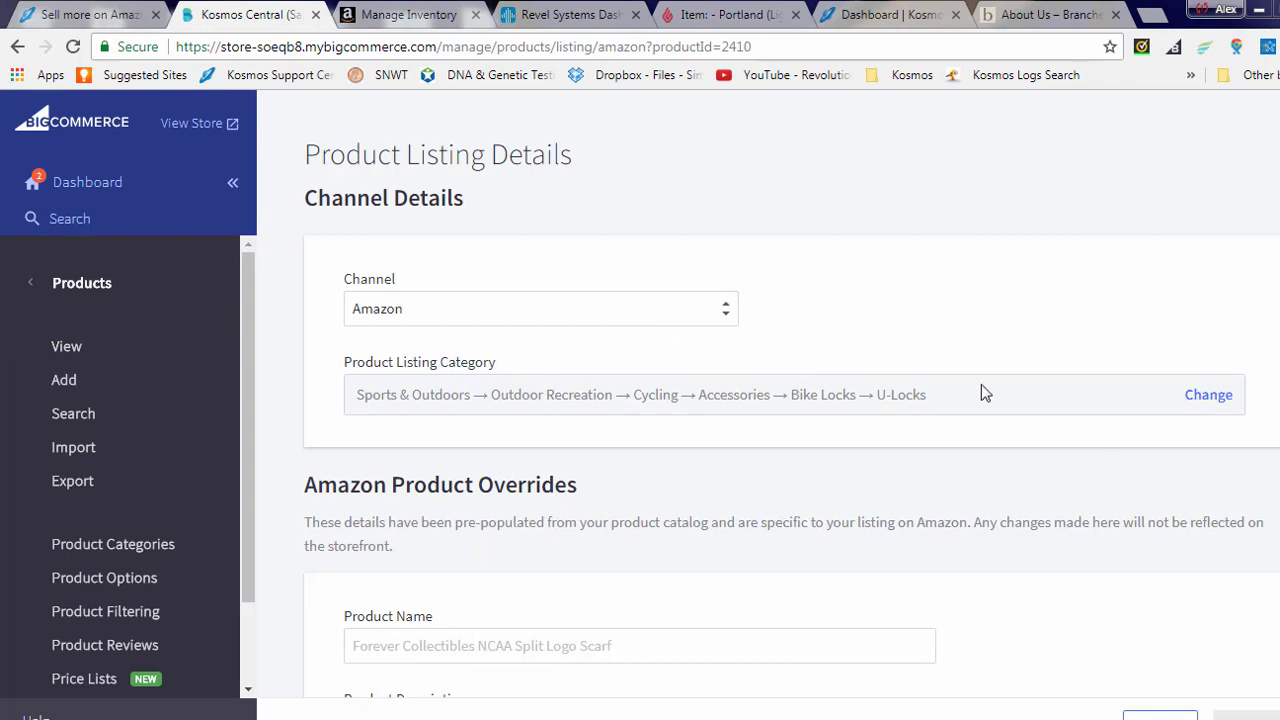
Change the scarf's Amazon category from U-Locks to Fan Shop → Clothing Accessories → Scarves.
click(1203, 396)
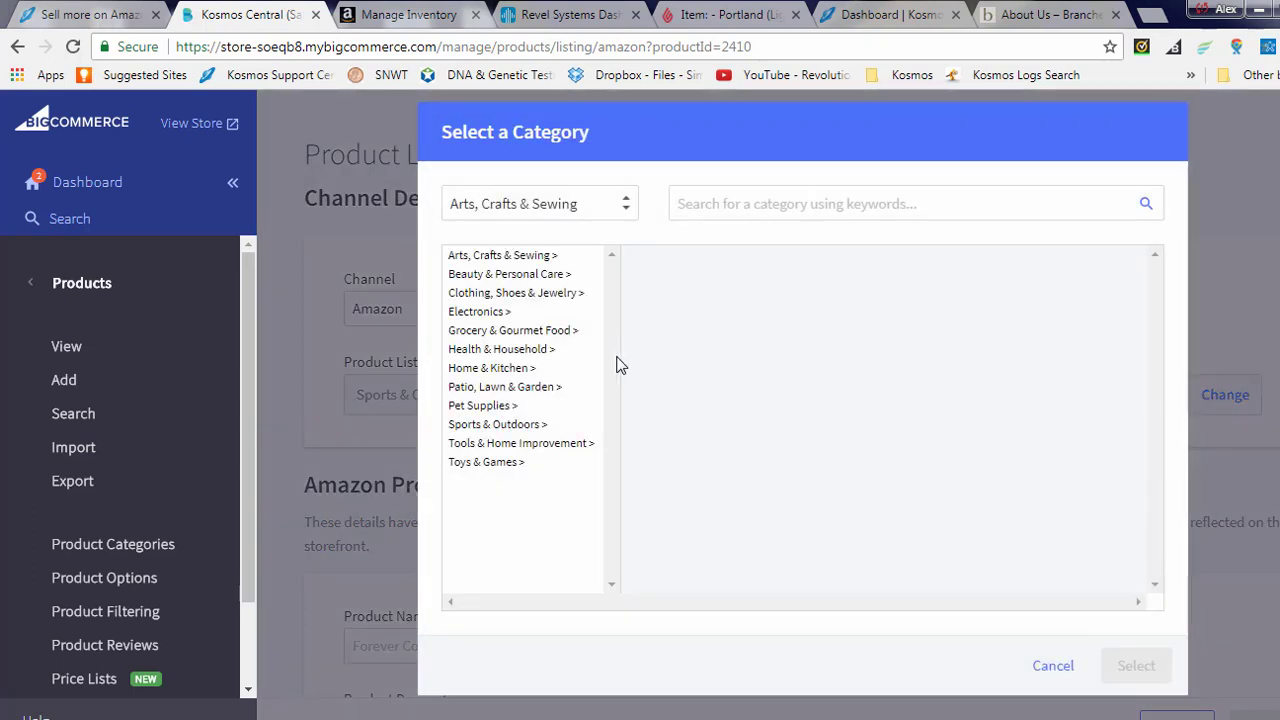
click(496, 428)
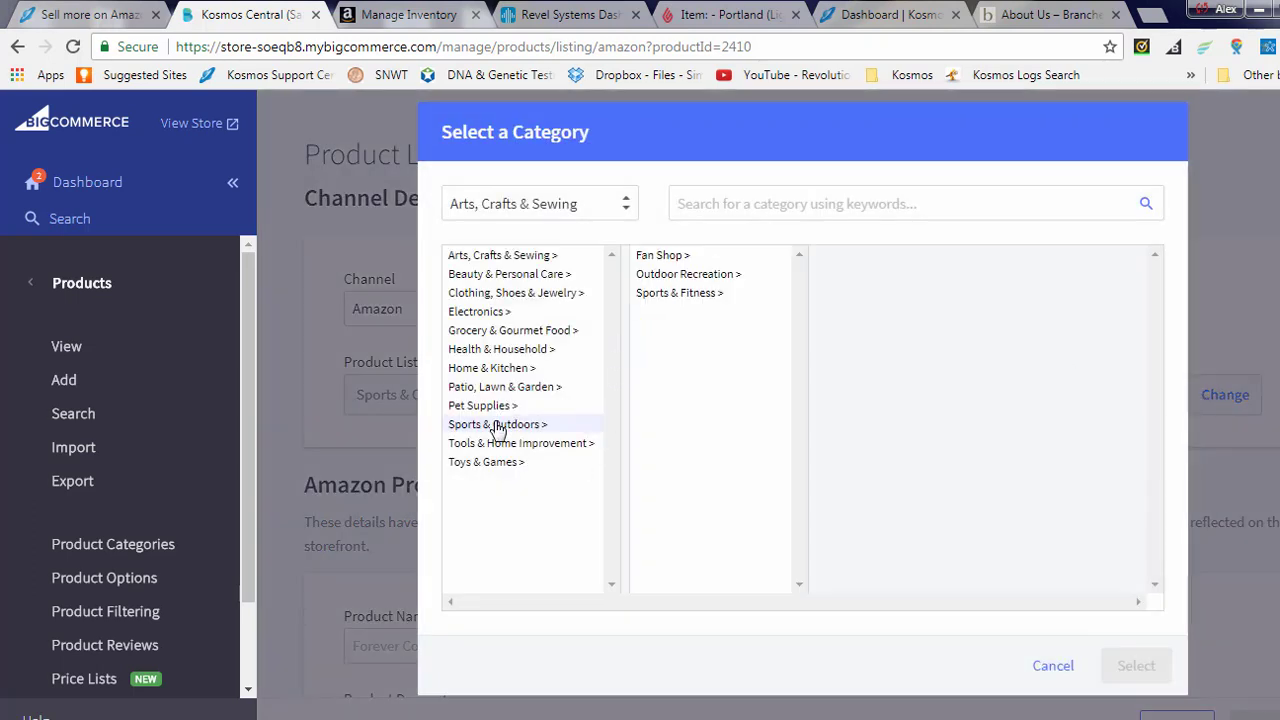
click(670, 259)
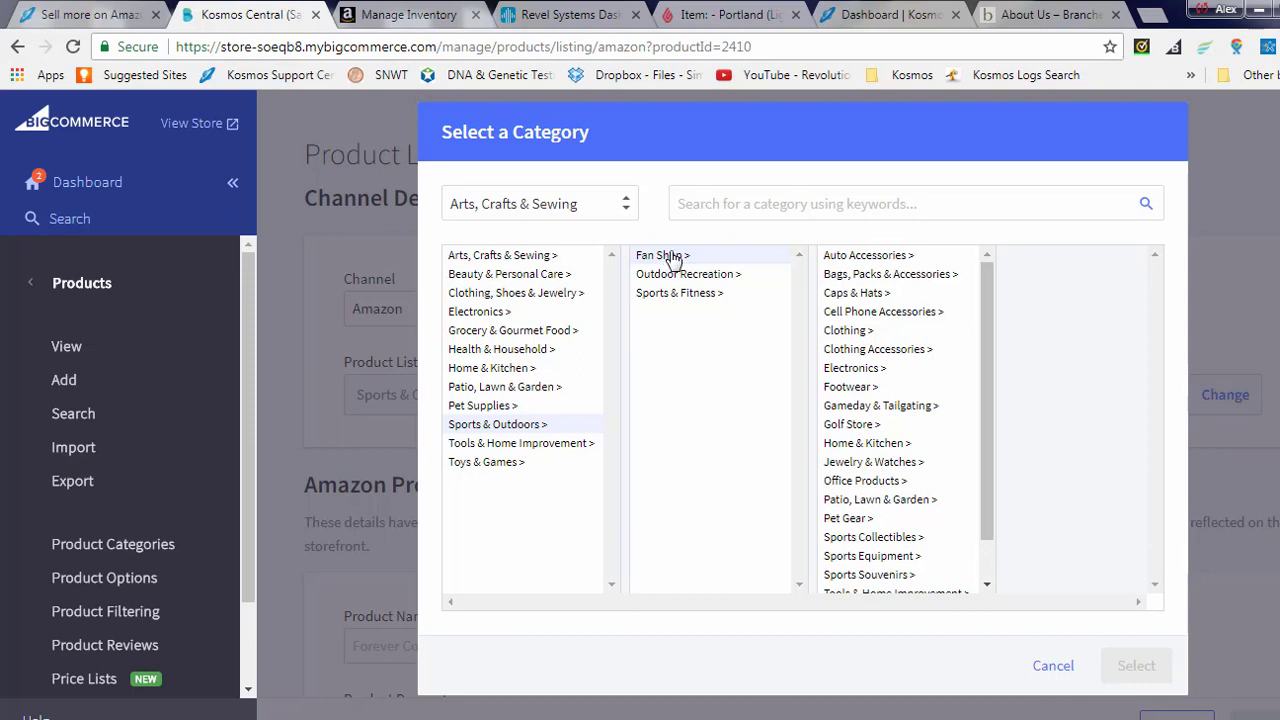
click(847, 349)
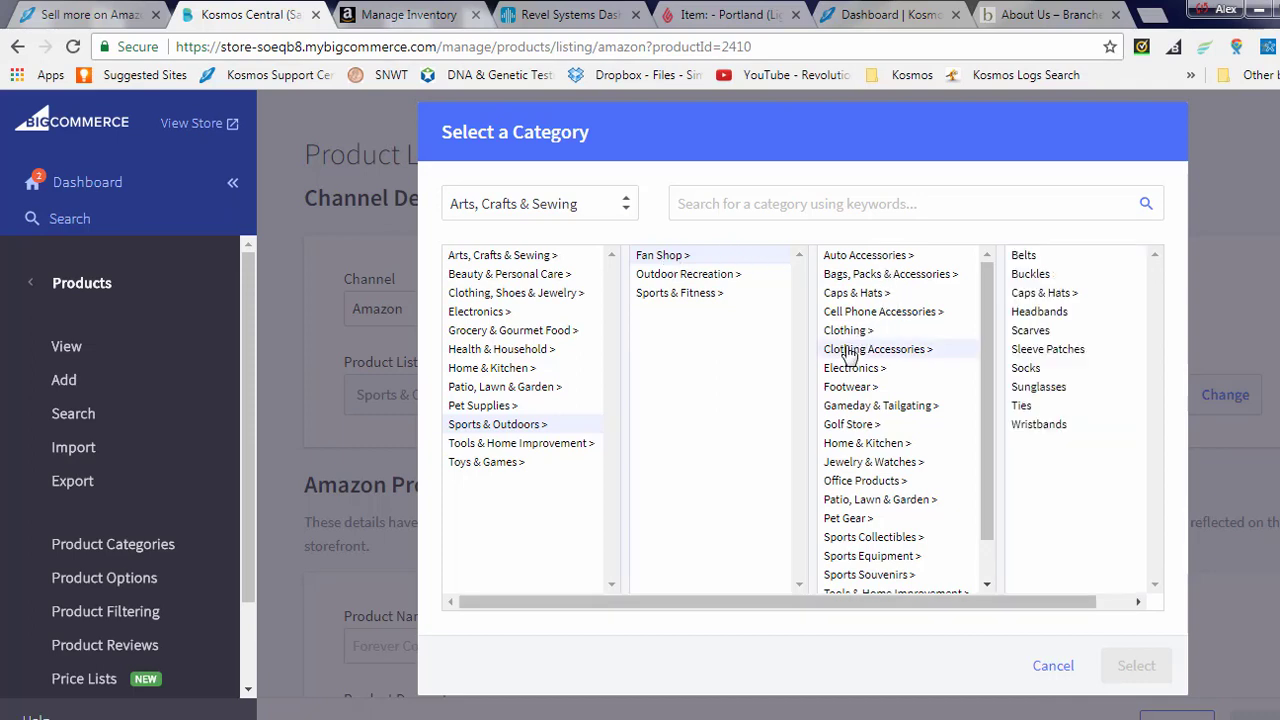
click(1028, 333)
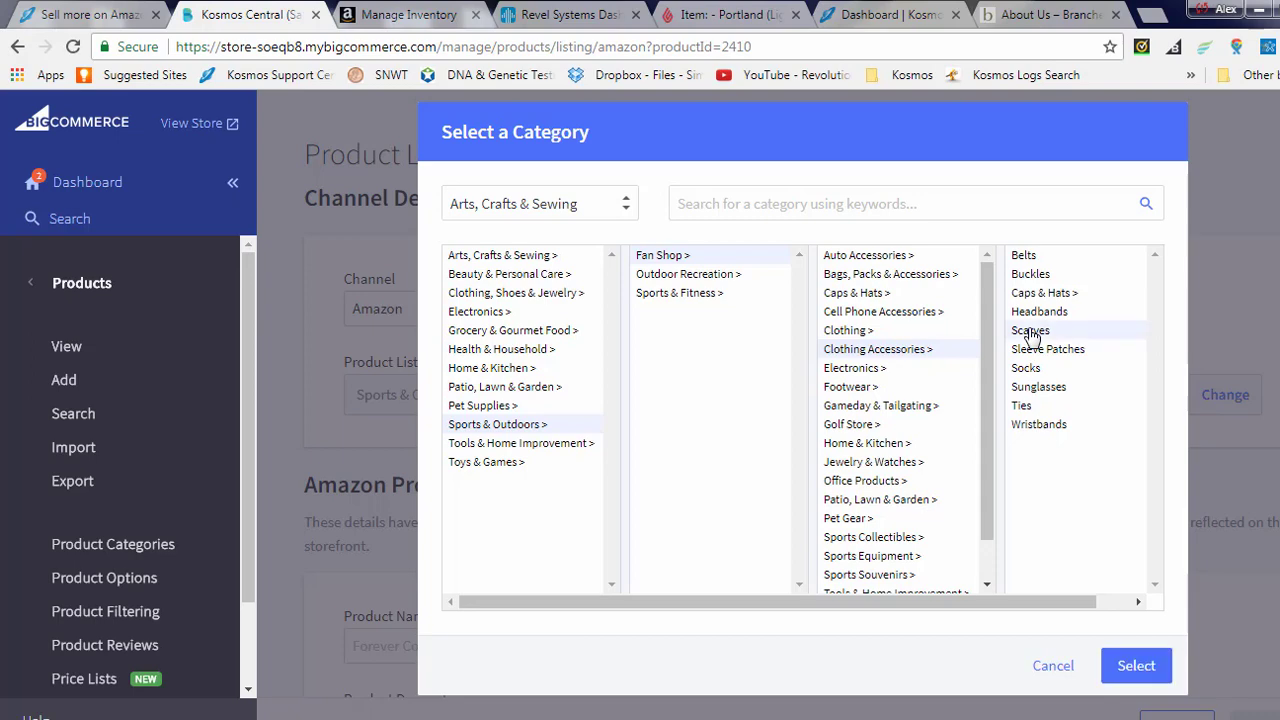
click(1136, 665)
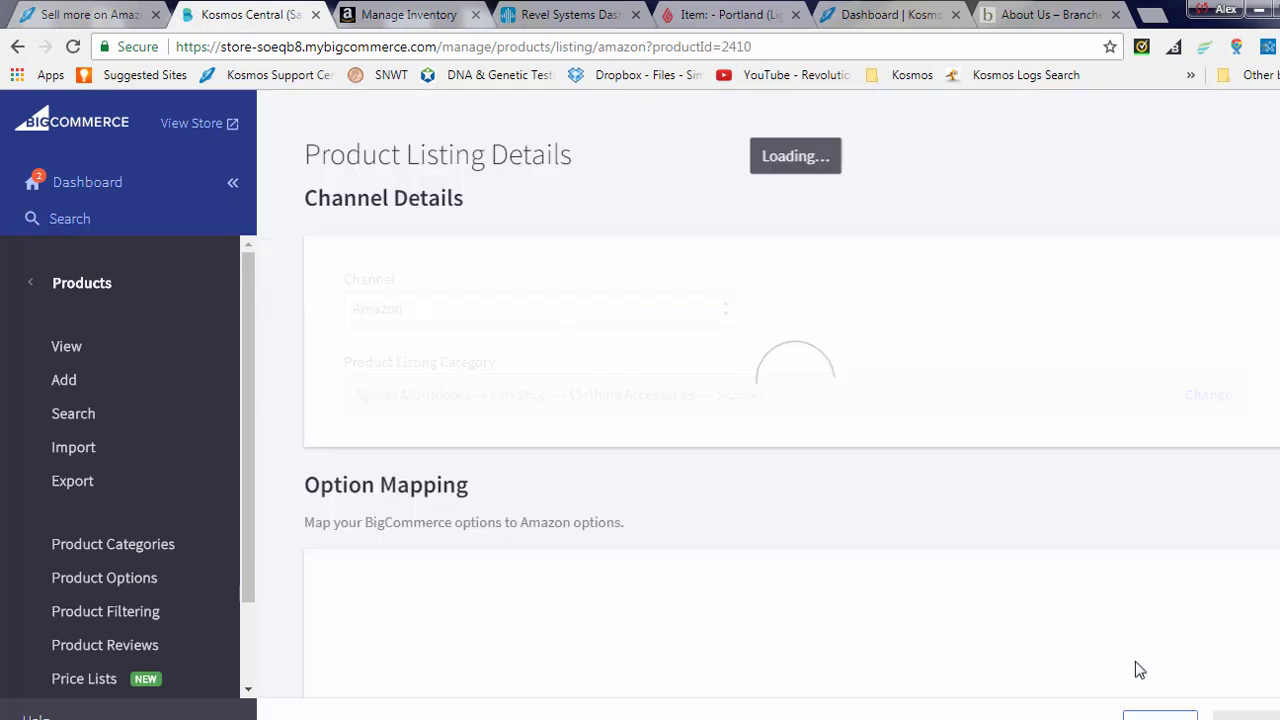
Set the scarf's Amazon Product Condition to New.
scroll(1006, 531, down, 5)
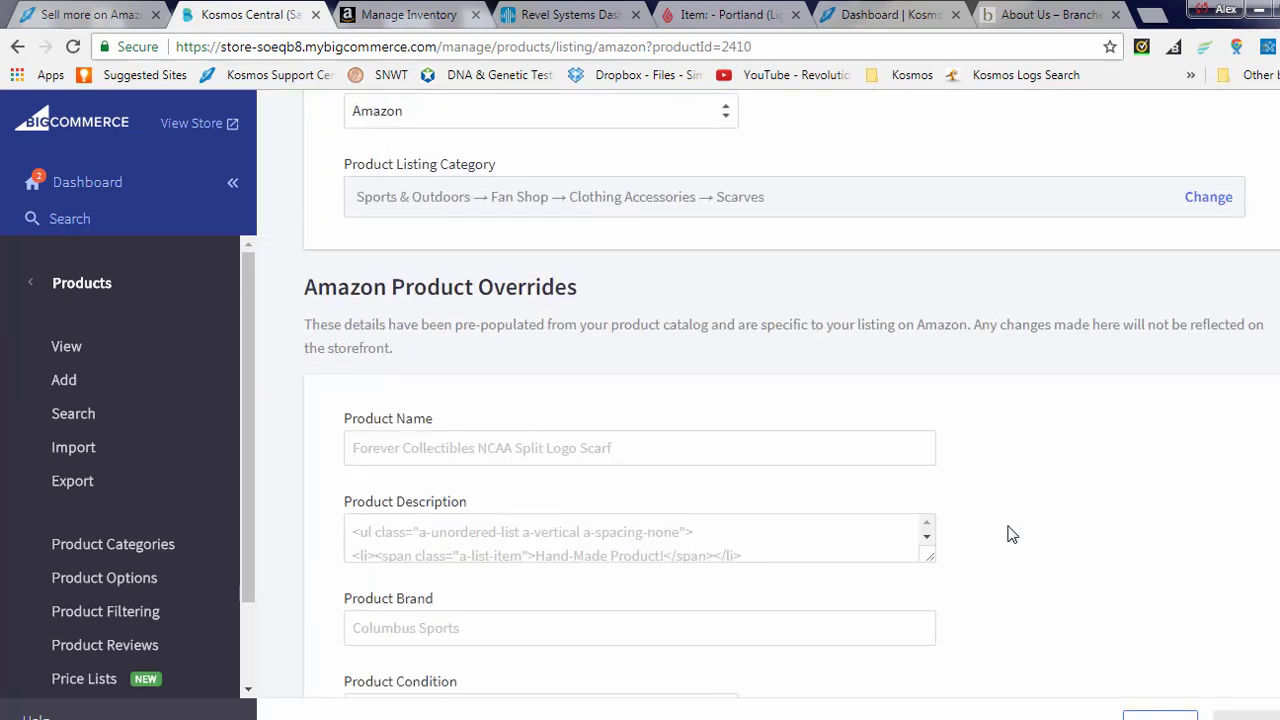
scroll(1100, 500, down, 5)
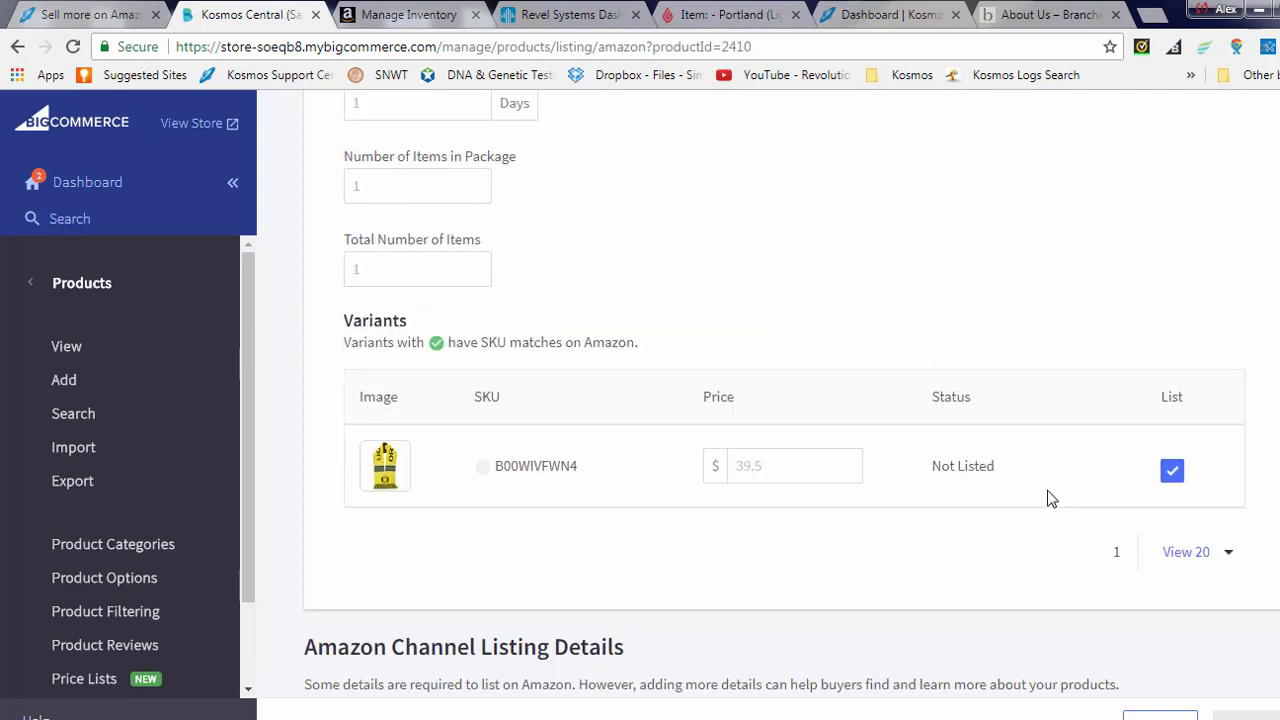
scroll(744, 333, up, 2)
scroll(742, 331, up, 1)
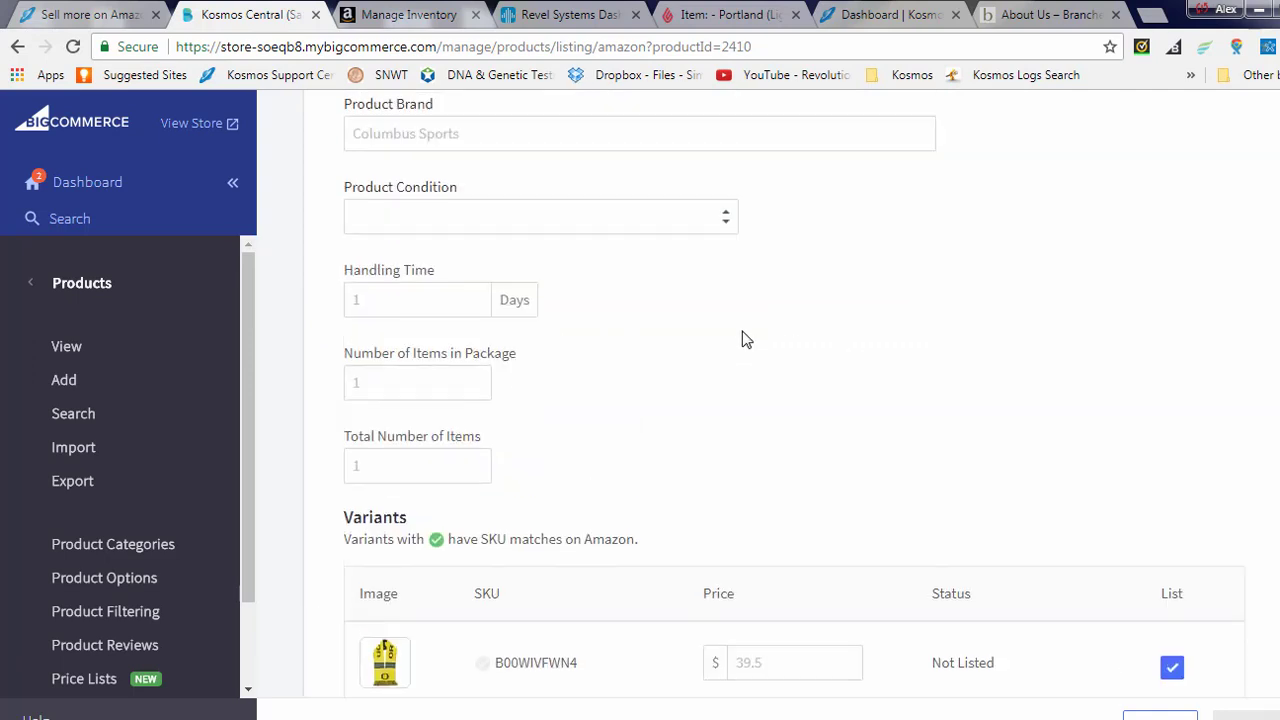
click(725, 218)
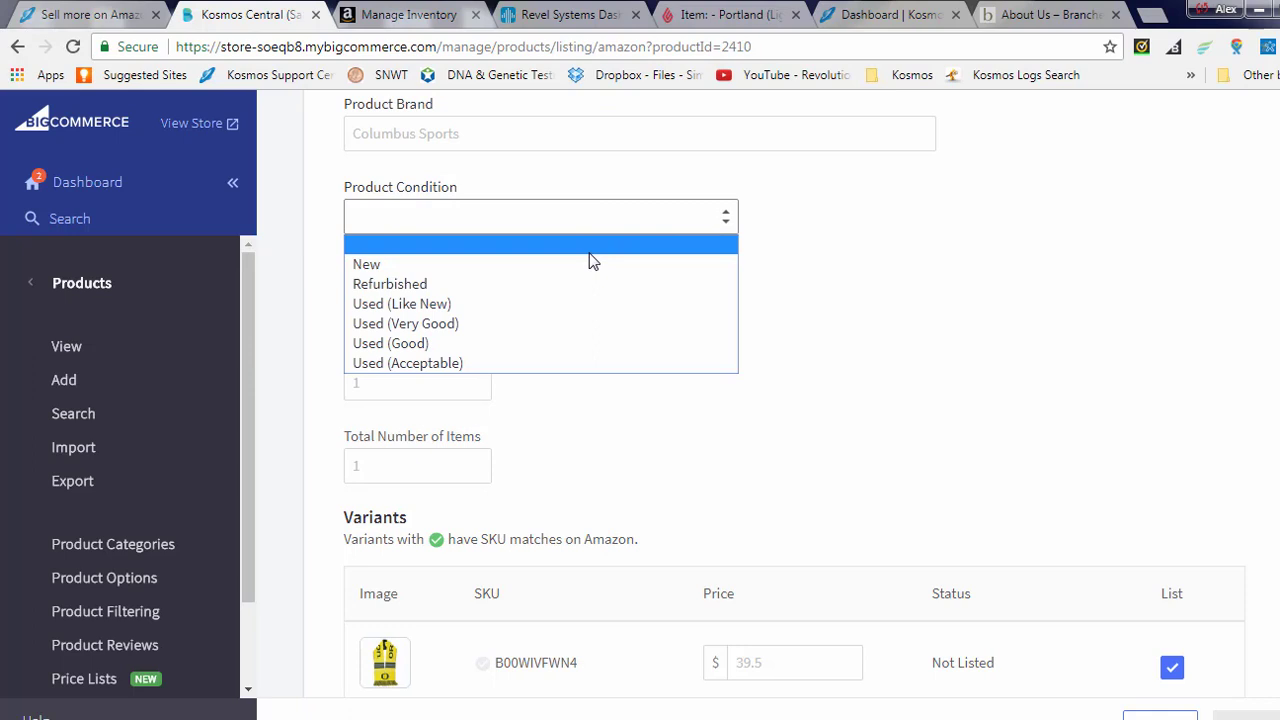
click(586, 265)
Add four bullet points, from 'Hand-Made Product!' to the Forever Collectibles line, and save.
scroll(1000, 395, down, 5)
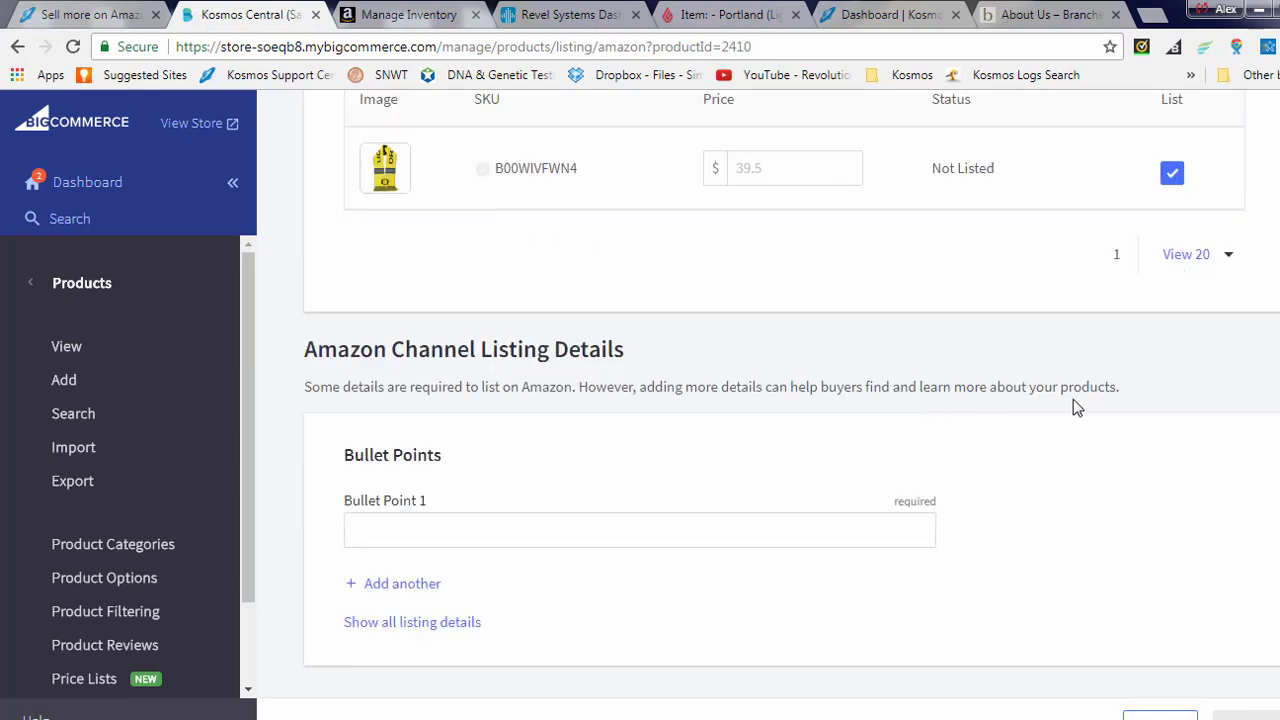
scroll(1120, 243, down, 1)
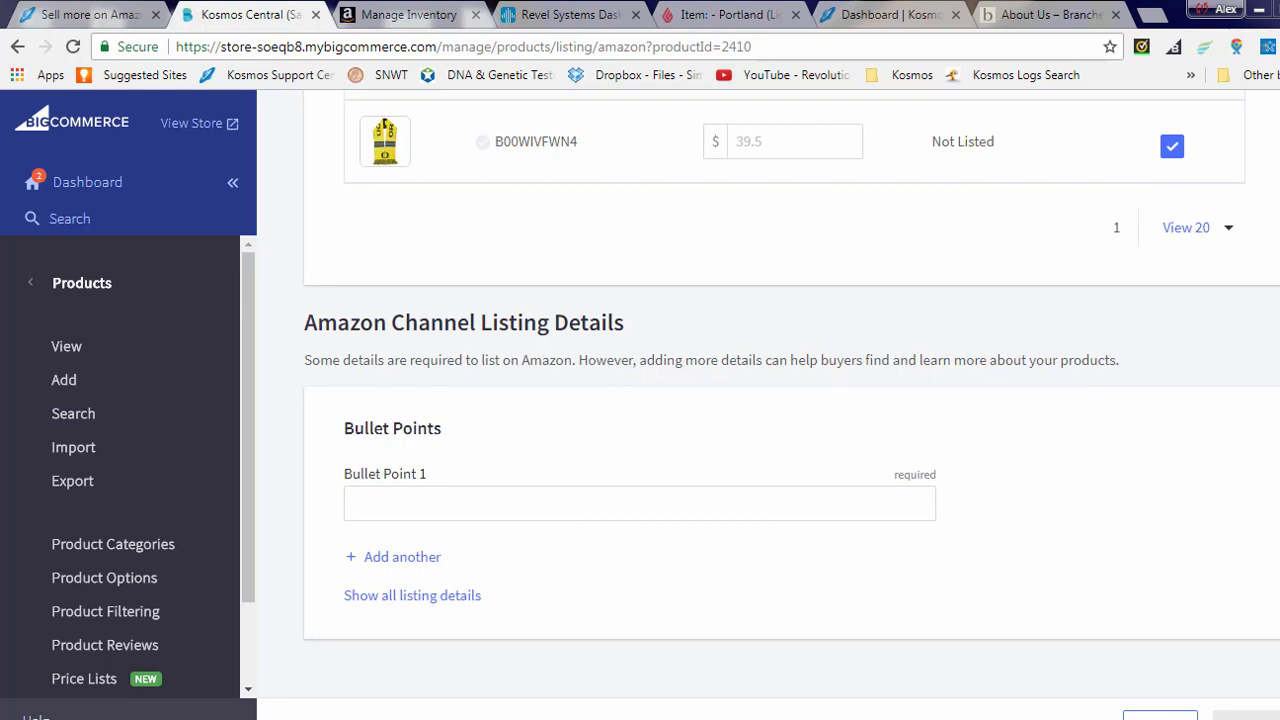
text(Hand-Made Product!)
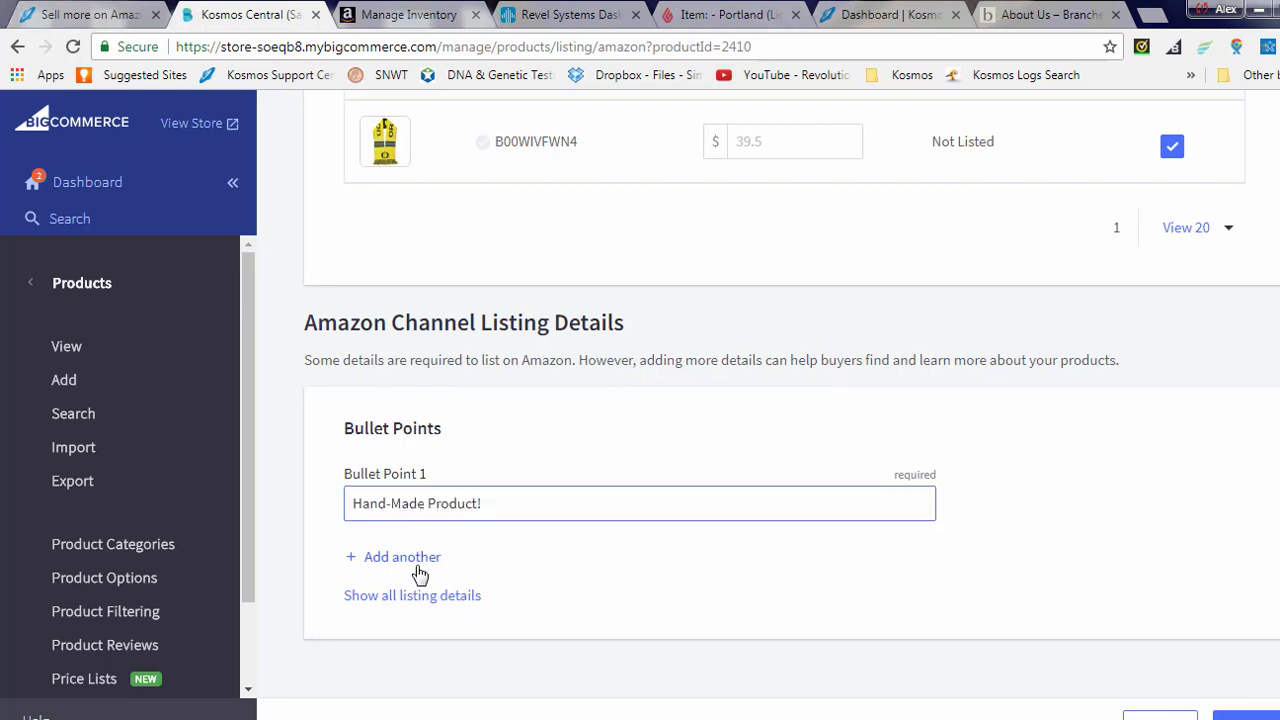
click(403, 560)
text(100% Licensed Product for the NFL, NCAA, NHL, NBA, and MLS!)
click(402, 640)
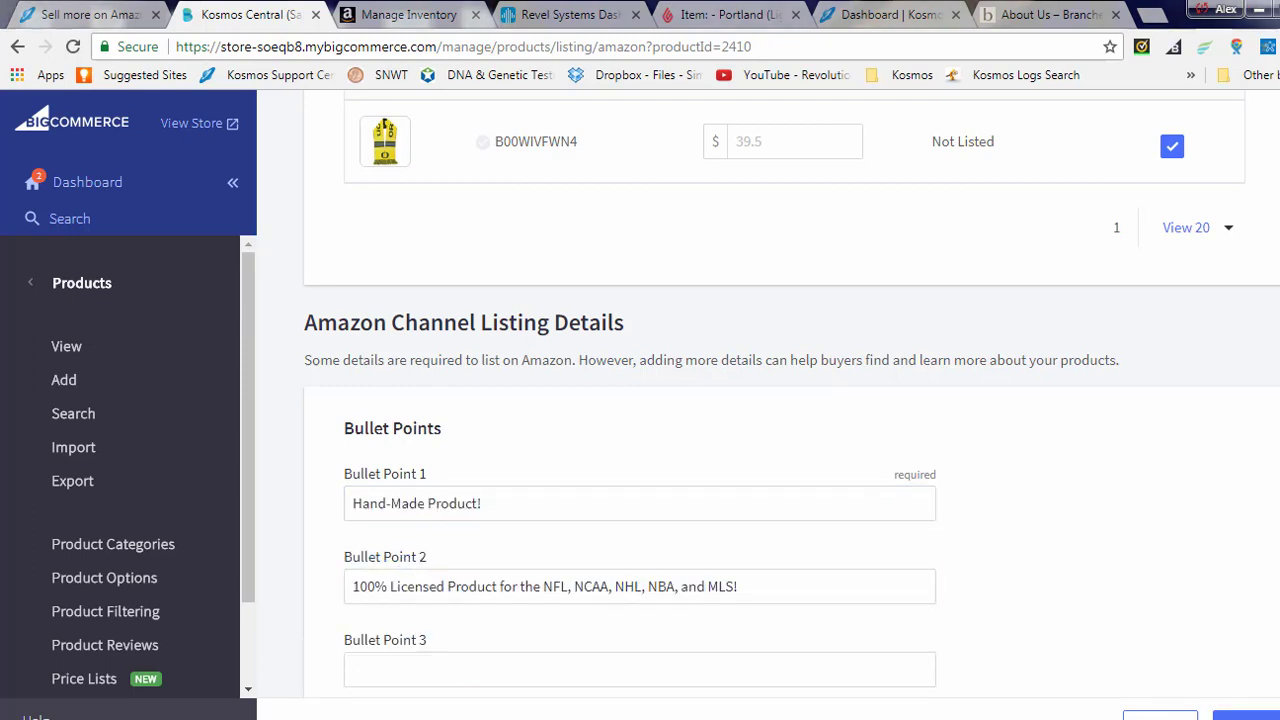
text(Made of high quality materials!)
scroll(1210, 665, down, 1)
scroll(790, 400, down, 2)
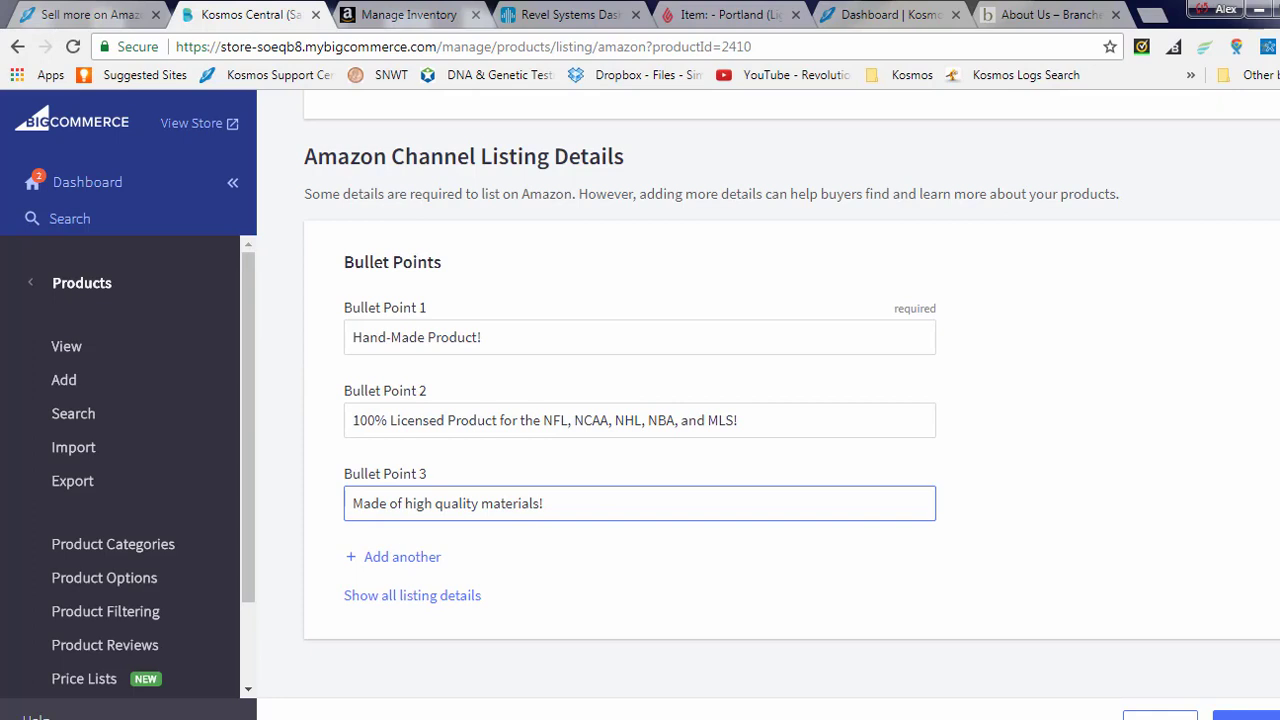
click(402, 557)
text(Search Forever Collectibles to find all our great products in apparel and hardlines!)
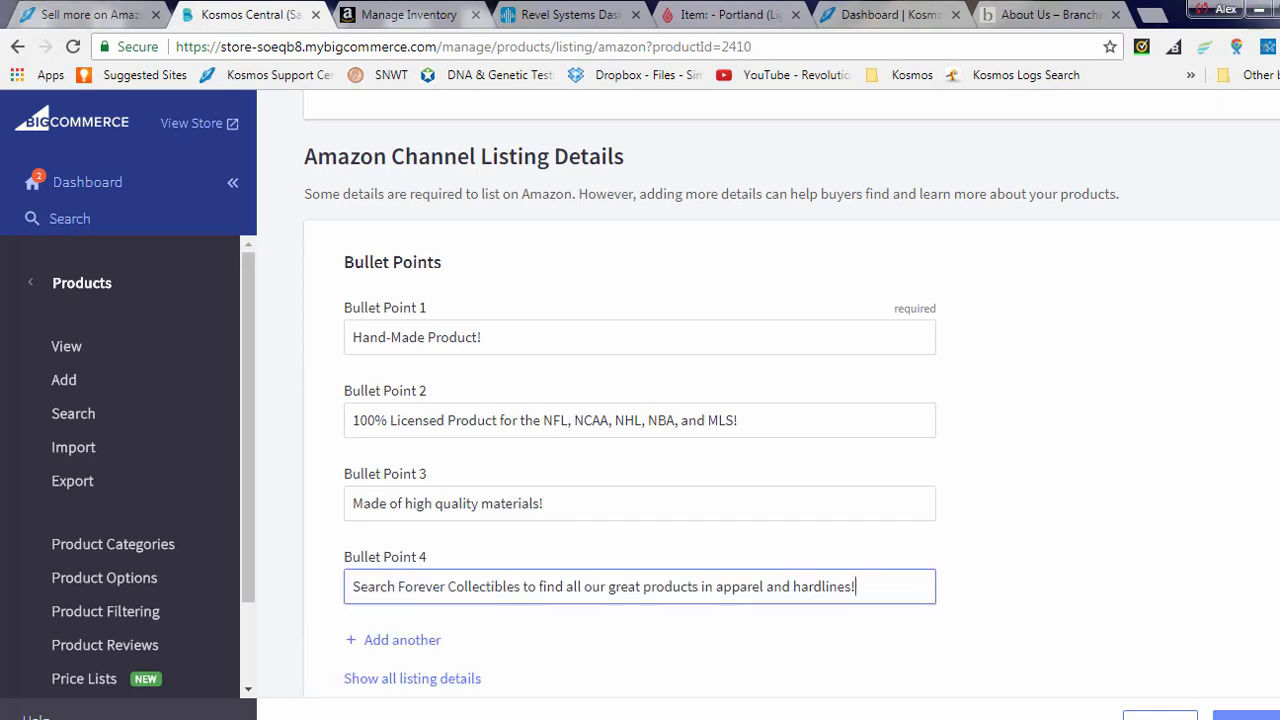
click(1108, 545)
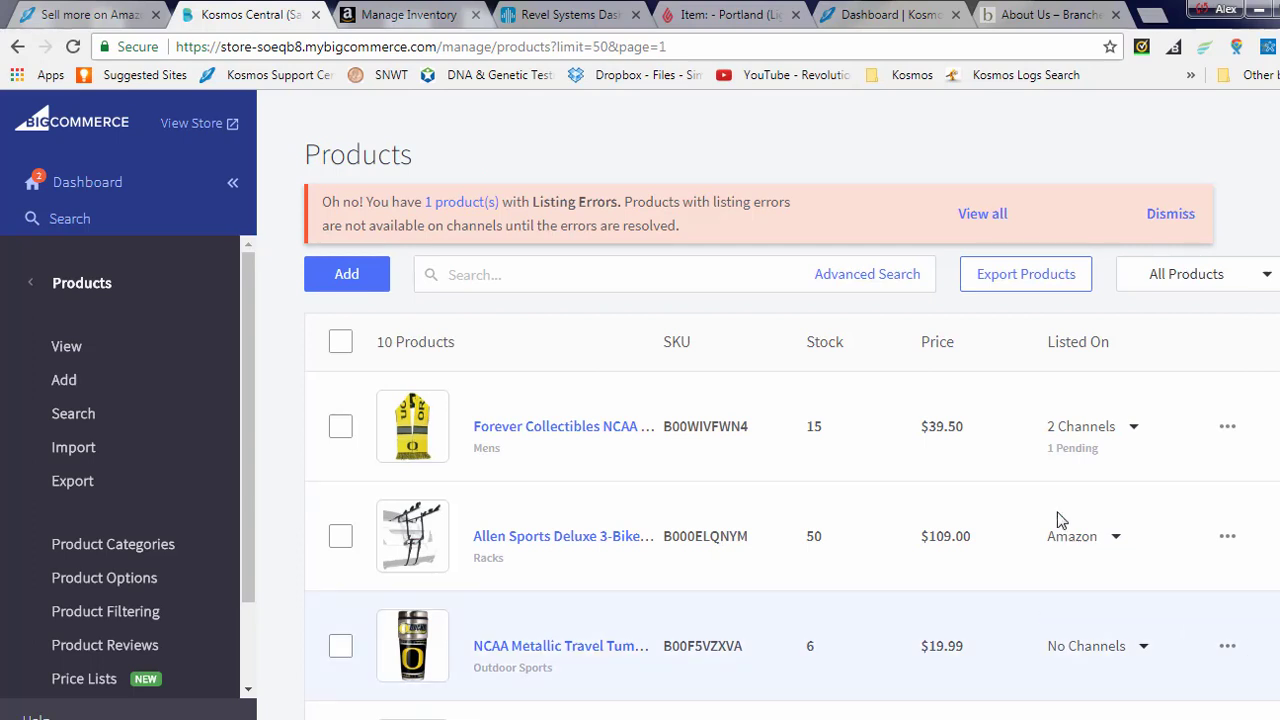
Check the scarf's '1 Pending' channel status, then return to Amazon Manage Inventory.
triple_click(1063, 449)
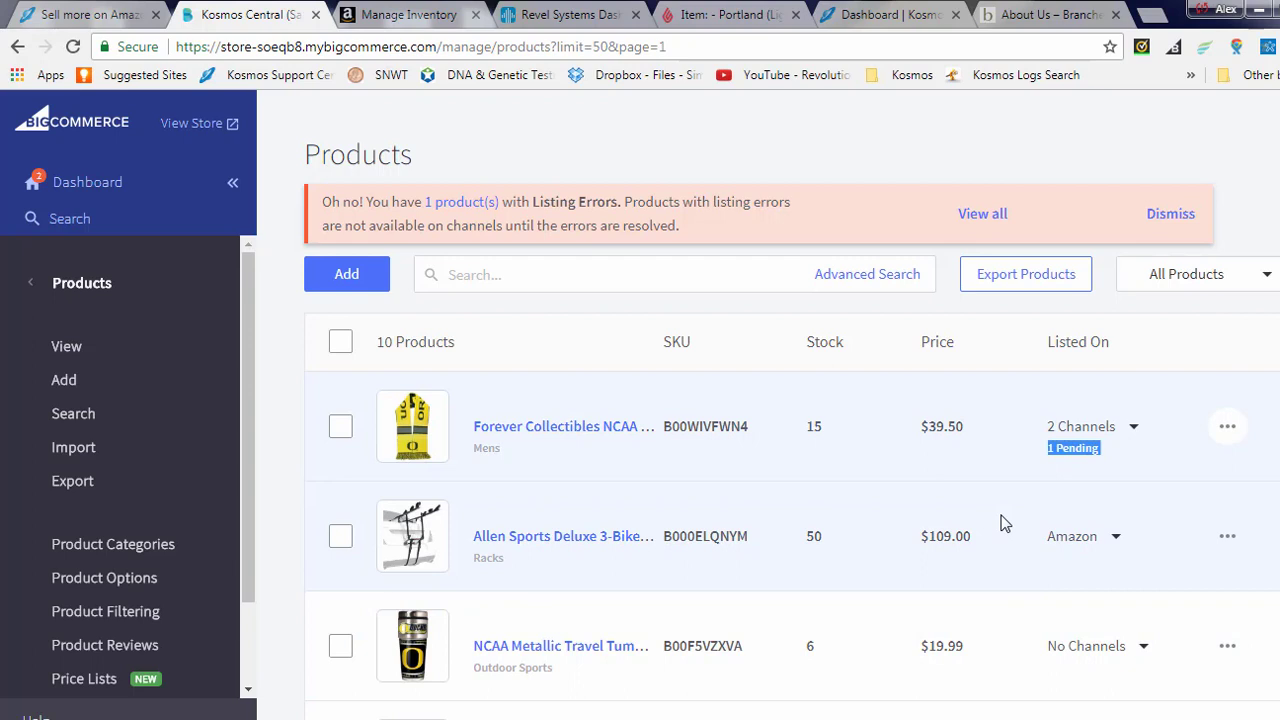
click(395, 18)
Reload the Amazon inventory and sort it by Available quantity, descending.
click(75, 48)
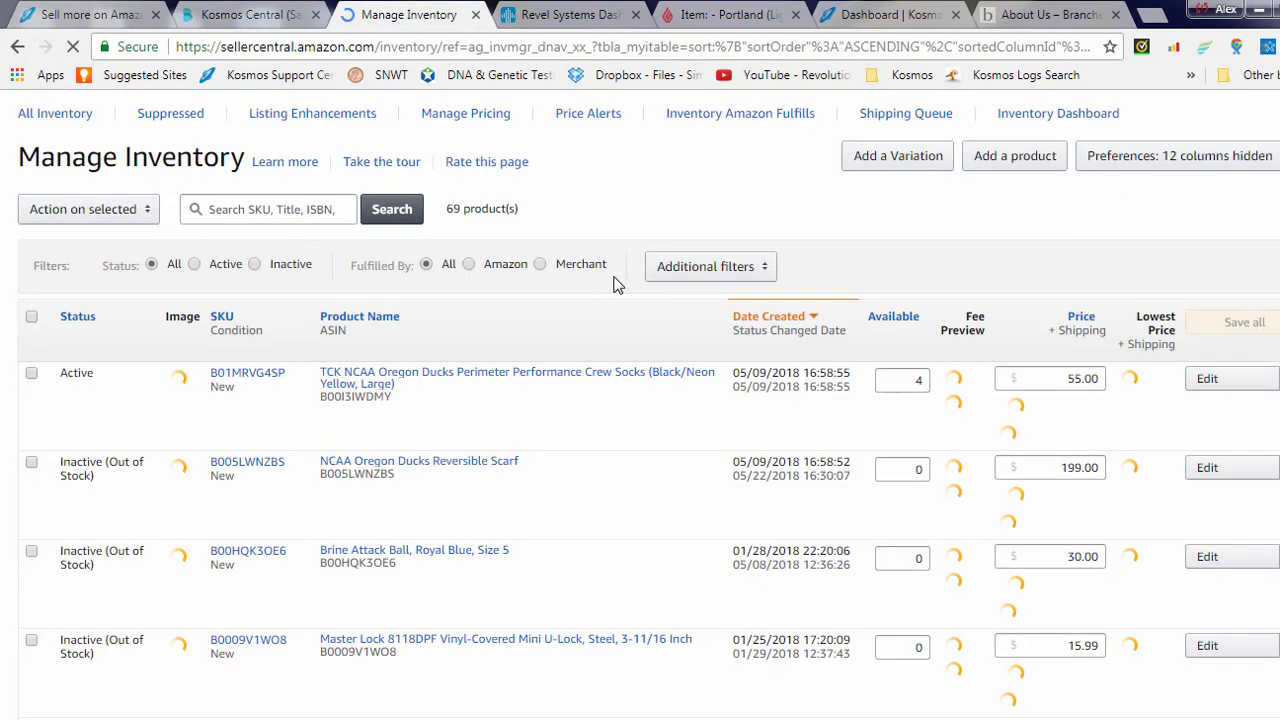
click(888, 398)
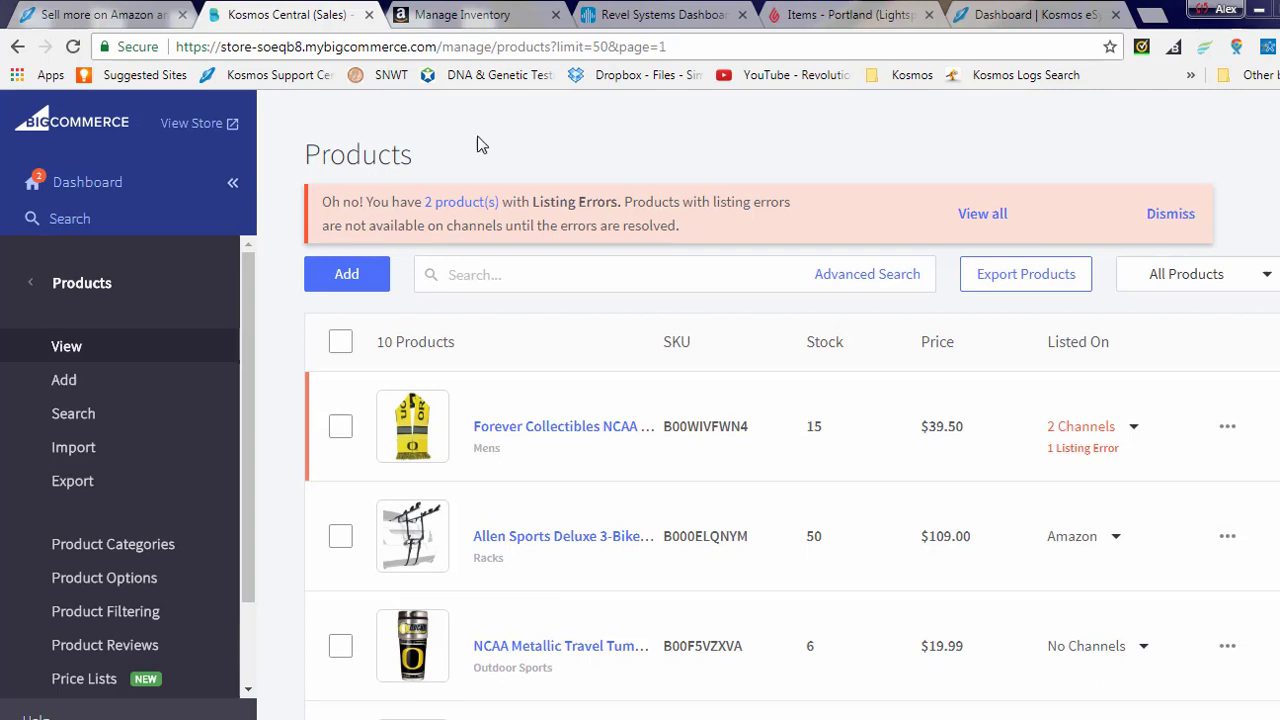
Reload the BigCommerce products and confirm the scarf's Amazon channel shows Listed.
click(73, 48)
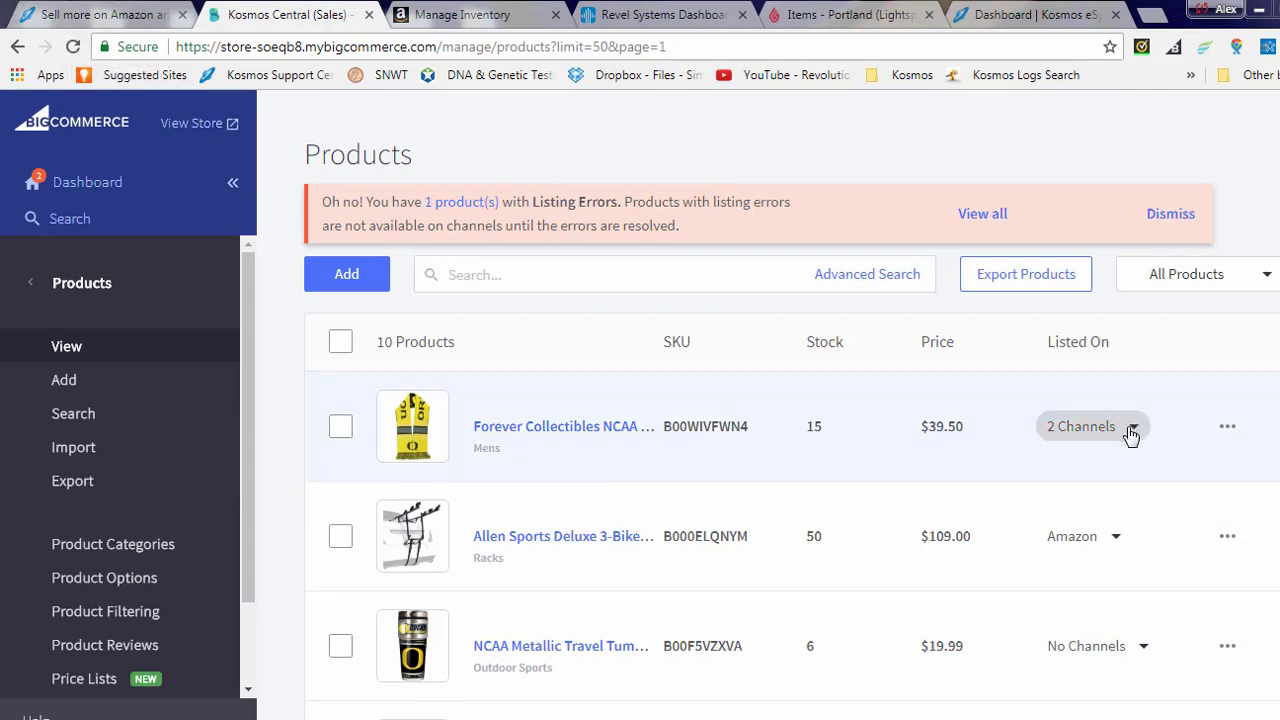
click(1131, 430)
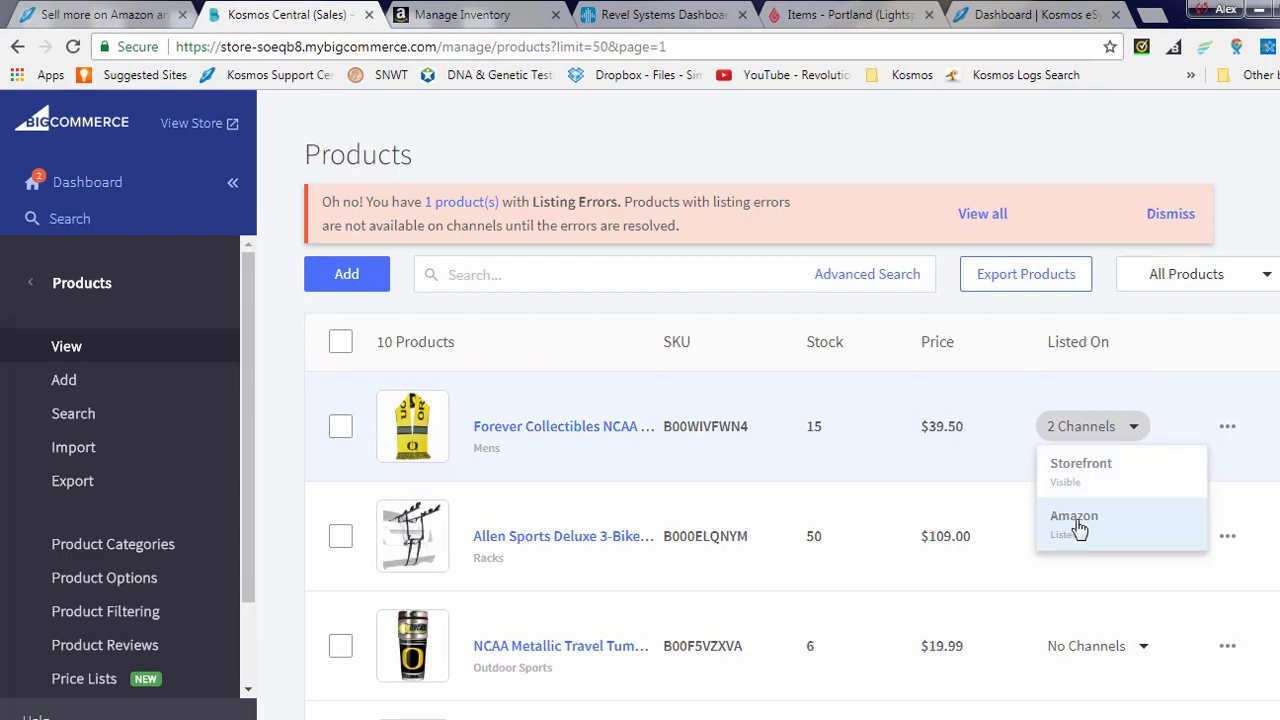
click(437, 18)
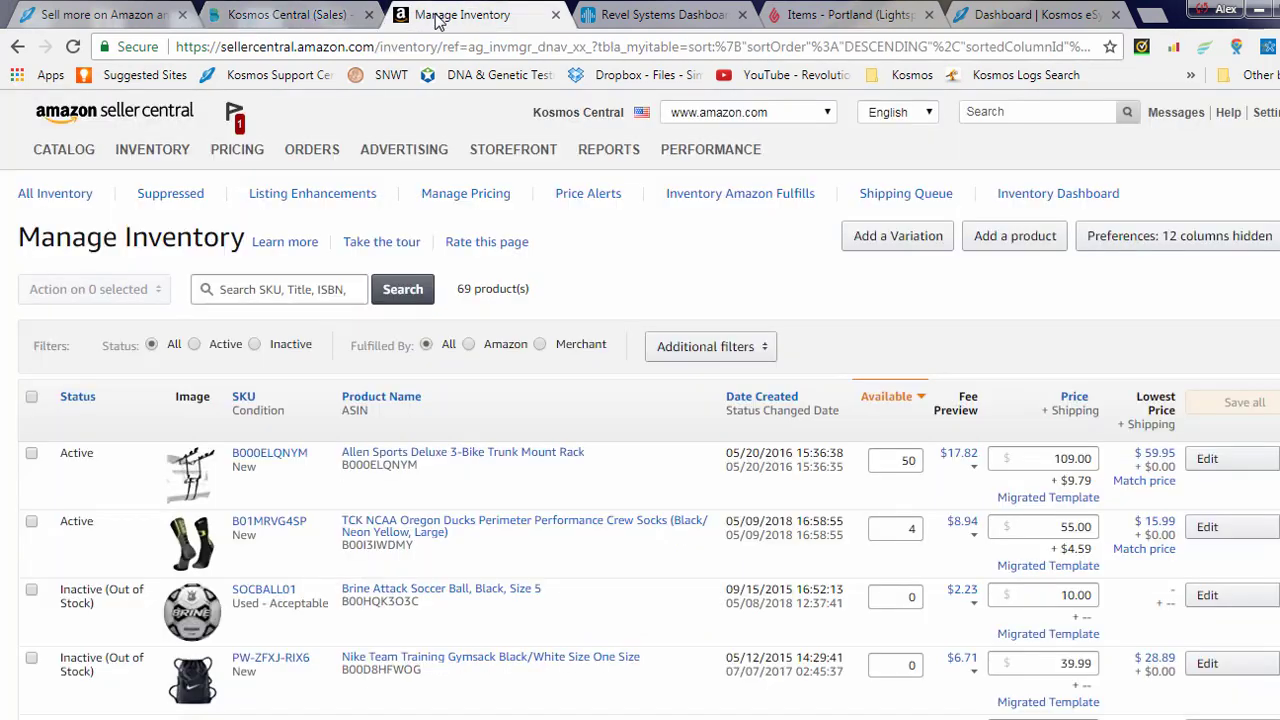
Reload the Amazon inventory and confirm the FOCO Oregon scarf shows 15 available.
click(73, 47)
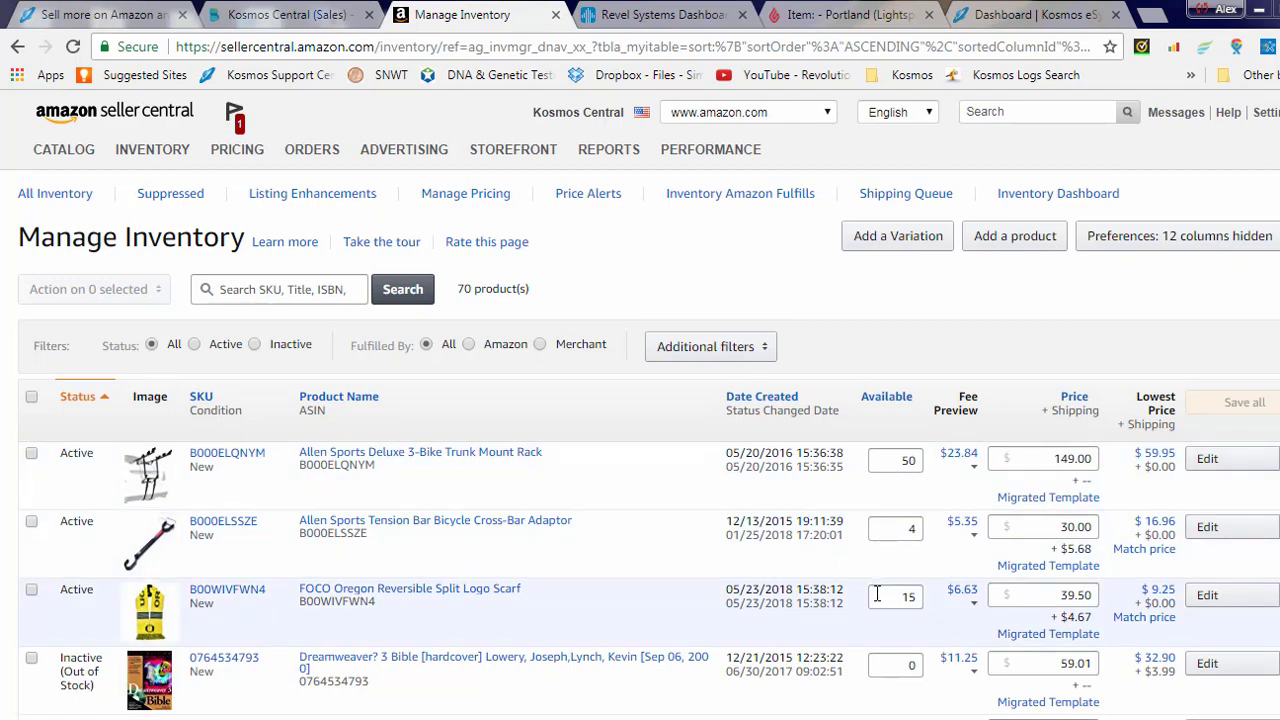
double_click(908, 597)
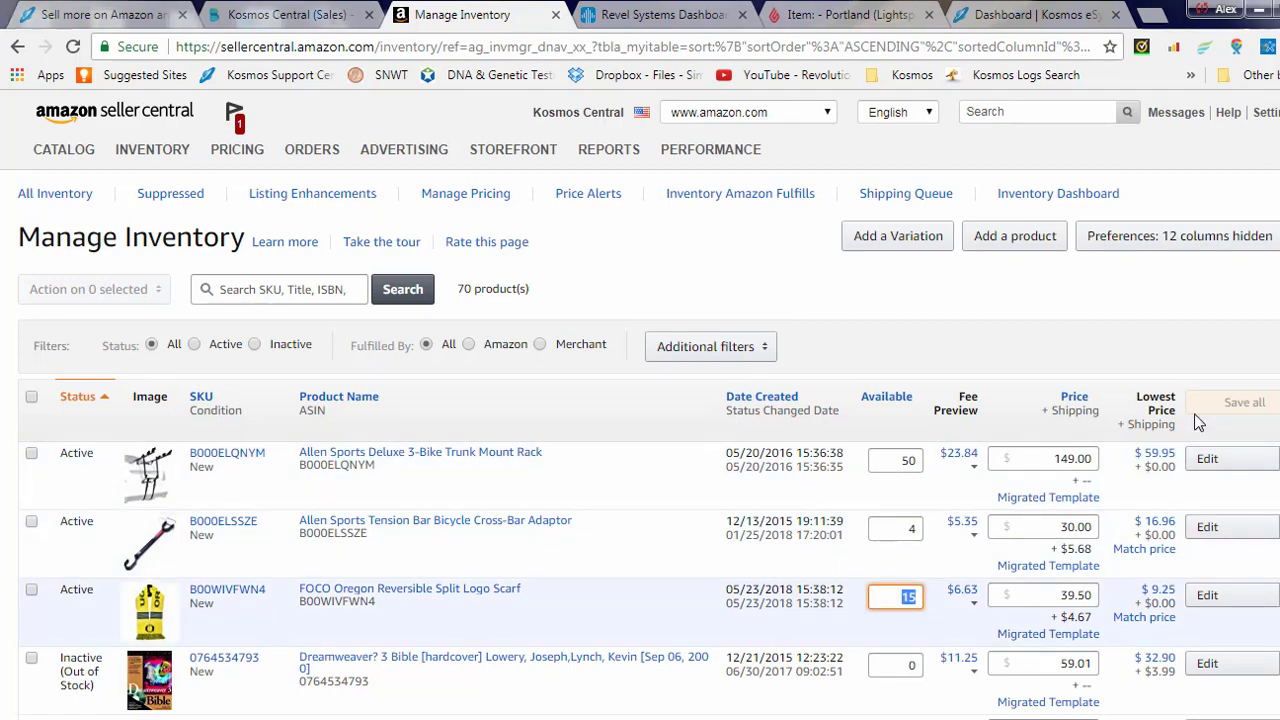
key(ctrl+1)
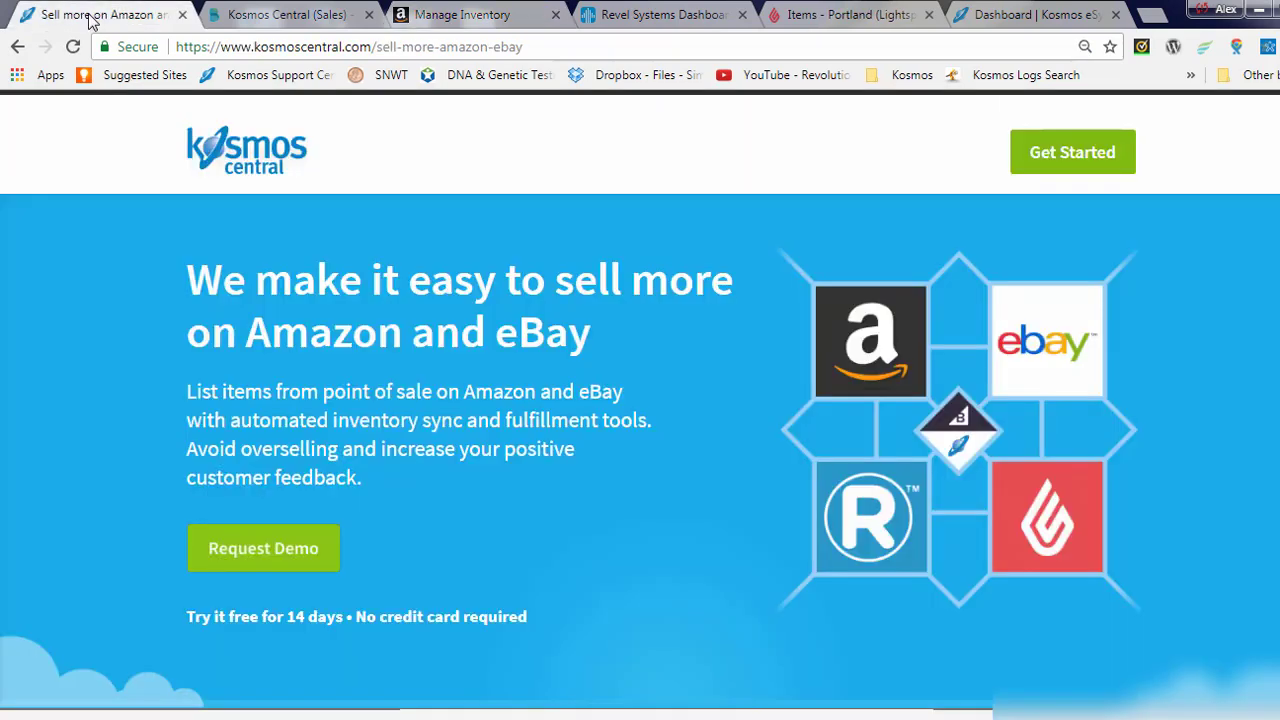